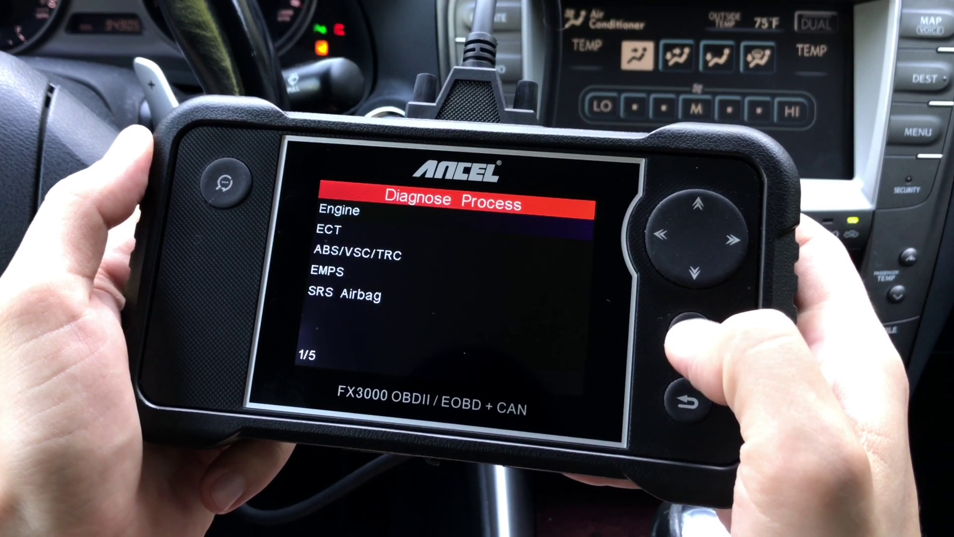
- Move the scanner's Diagnose Process selection from ECT down to ABS/VSC/TRC
{"action": "key", "text": "Down"}
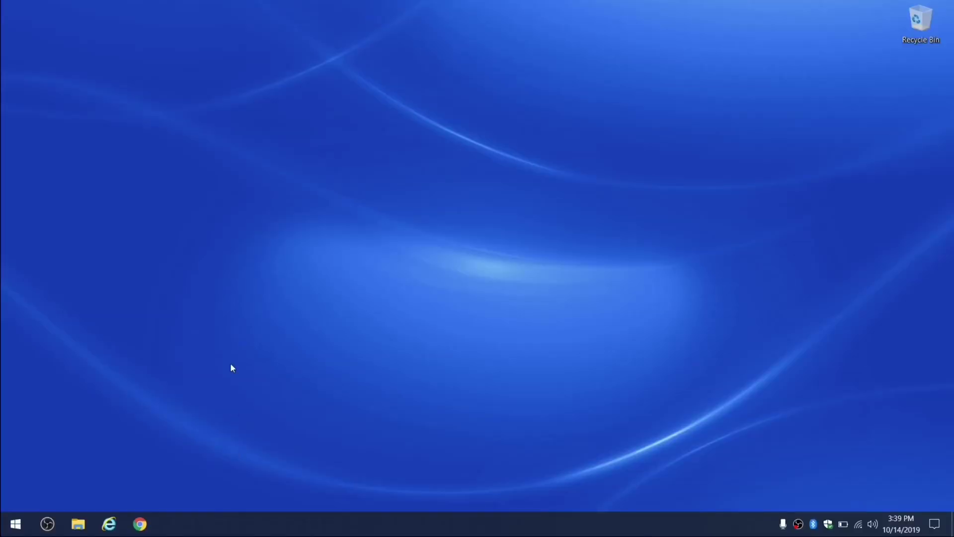
- Open Chrome on a new tab and start entering 'anceltech' in the address bar
{"action": "left_click", "coordinate": [139, 524]}
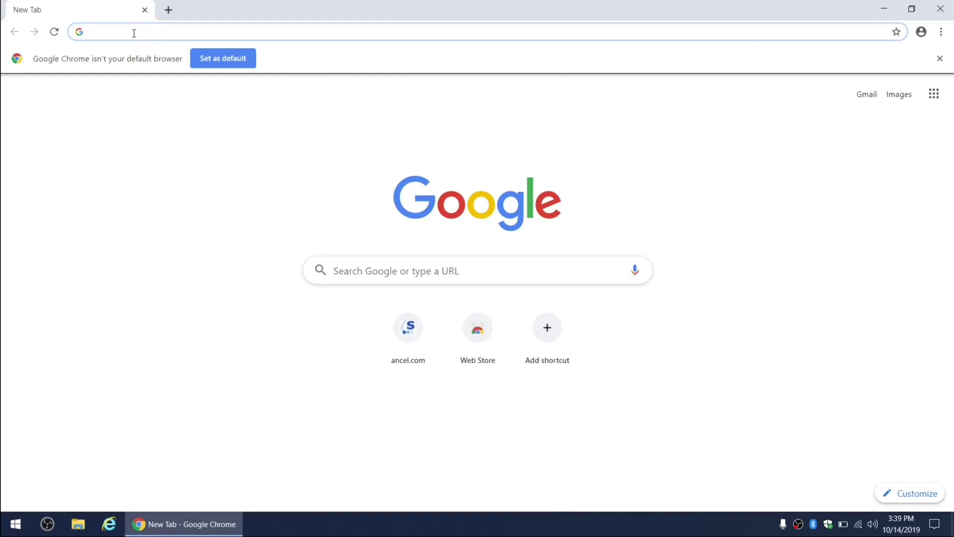
{"action": "type", "text": "anceltec"}
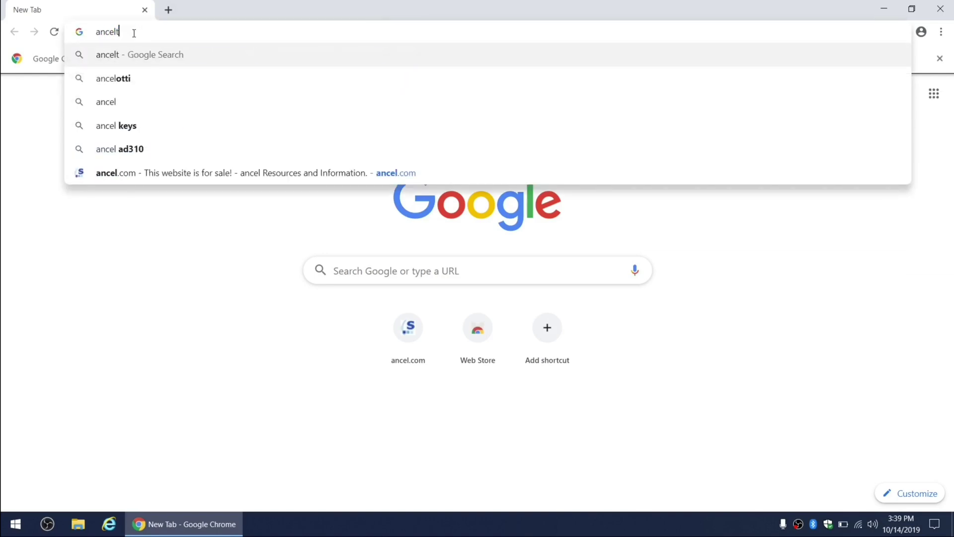
{"action": "type", "text": "h.com"}
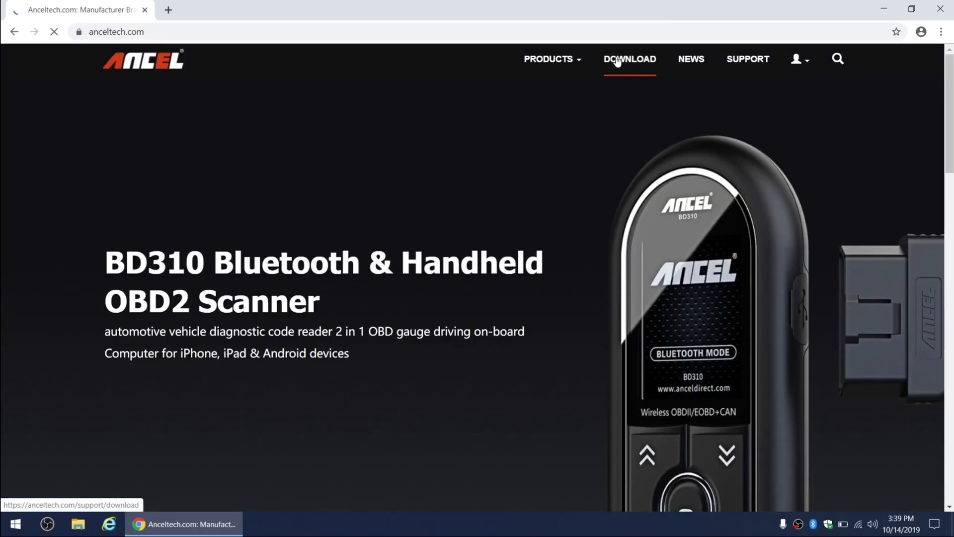
- Register a new anceltech.com account with e-mail, password and captcha, declining browser password saving
{"action": "left_click", "coordinate": [617, 61]}
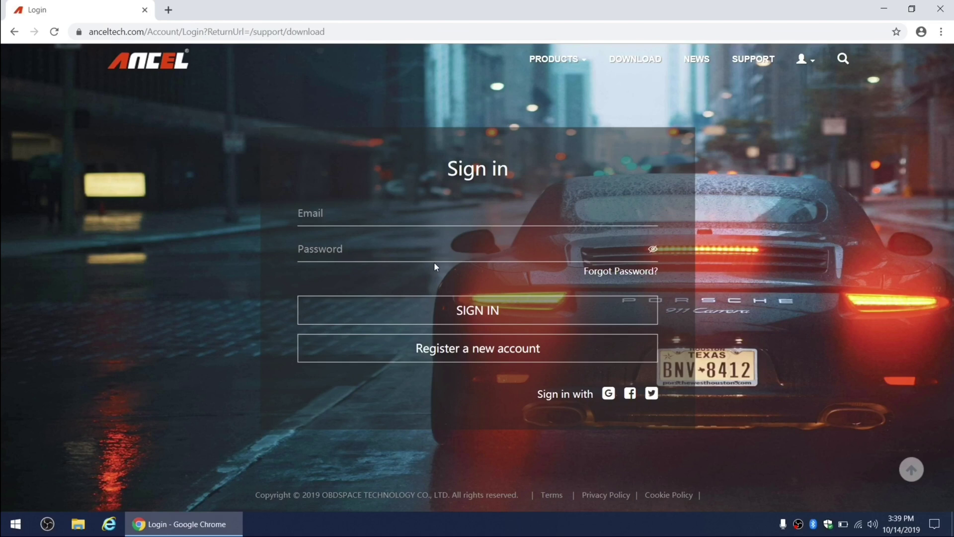
{"action": "left_click", "coordinate": [505, 354]}
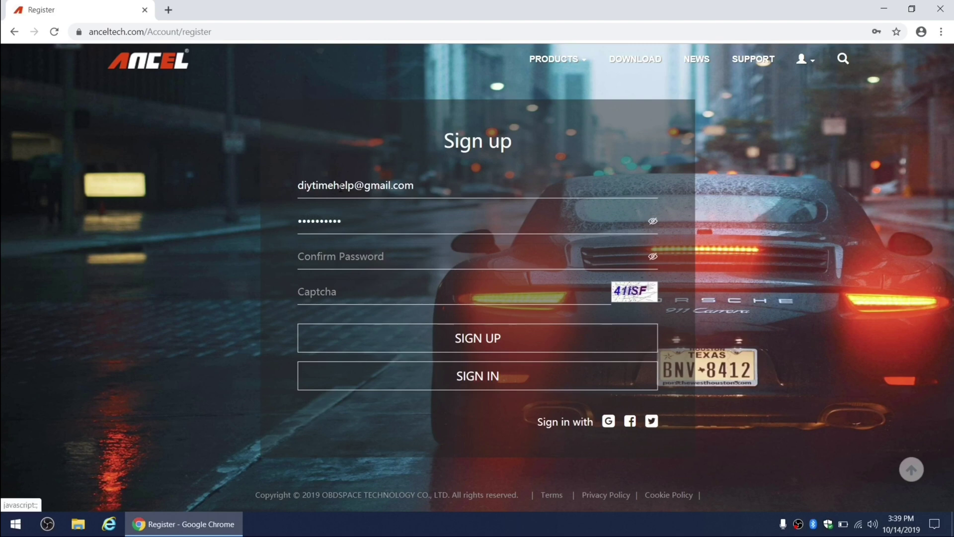
{"action": "type", "text": "••"}
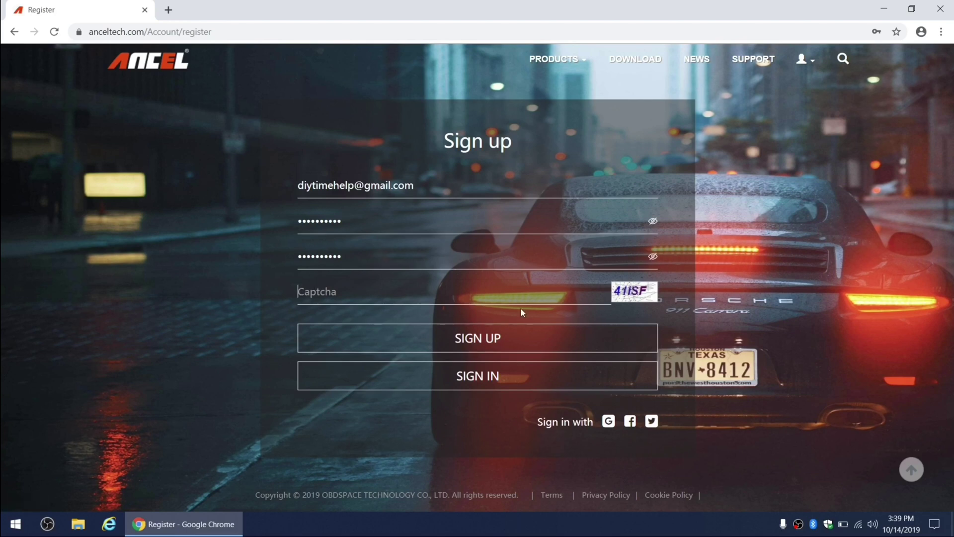
{"action": "type", "text": "41ISF"}
{"action": "left_click", "coordinate": [471, 337]}
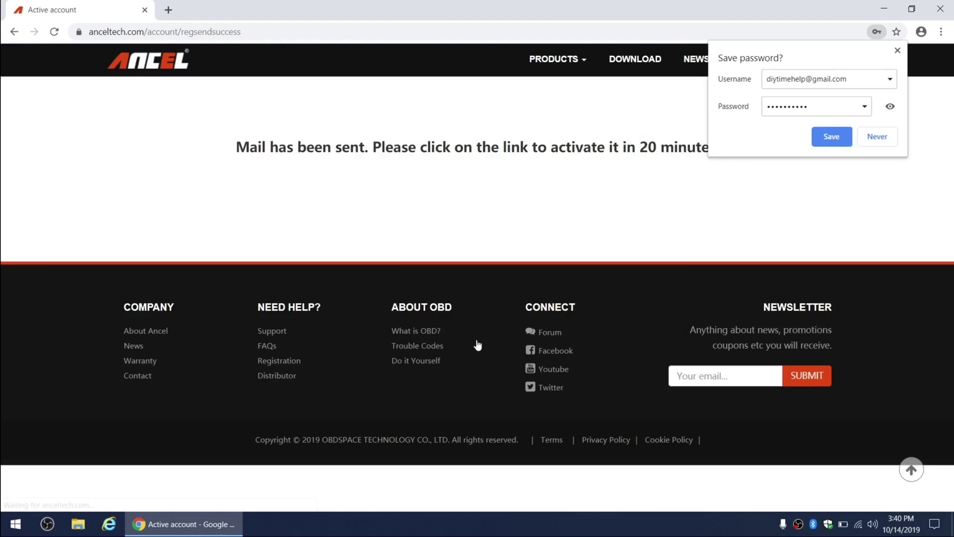
{"action": "left_click", "coordinate": [876, 137]}
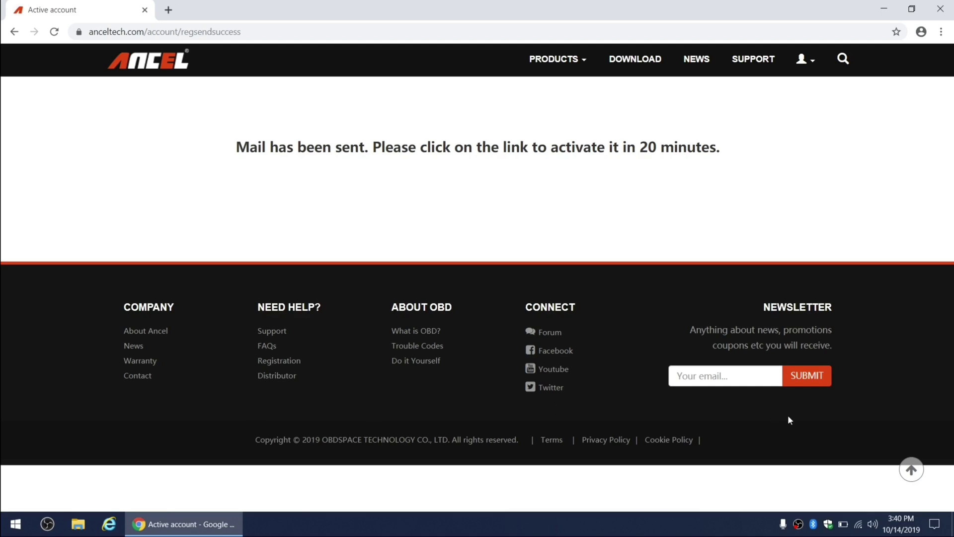
- Go to the sign-in page and autofill the new account's e-mail
{"action": "left_click", "coordinate": [800, 61]}
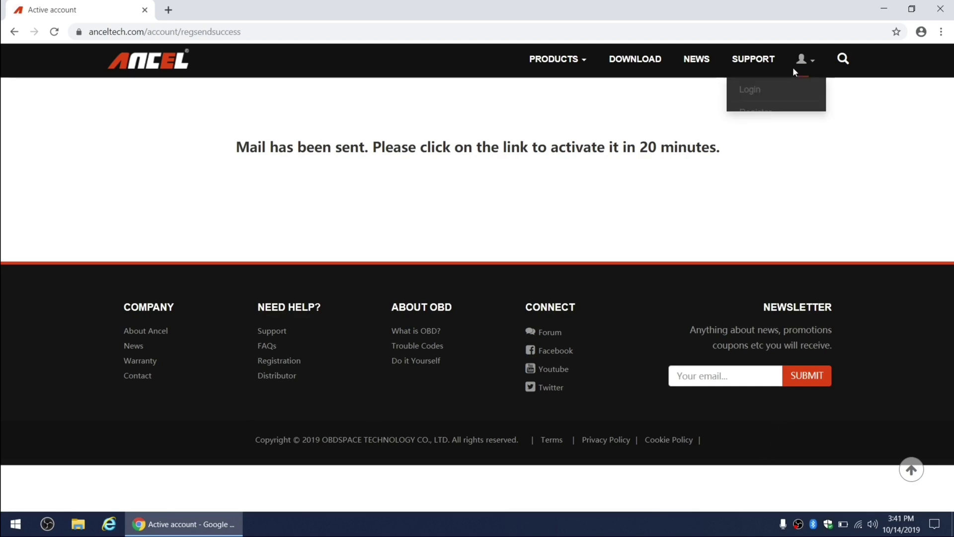
{"action": "left_click", "coordinate": [745, 93]}
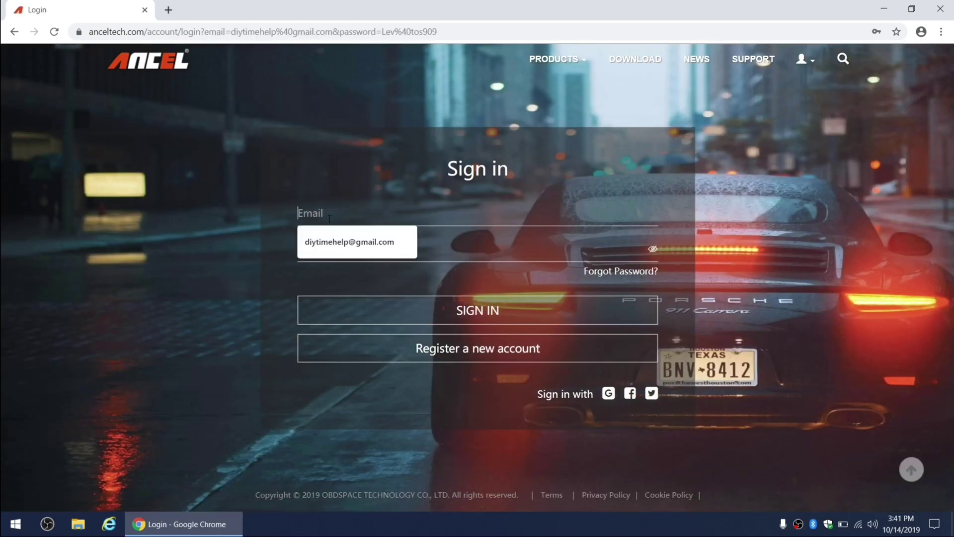
{"action": "key", "text": "Down"}
{"action": "key", "text": "Return"}
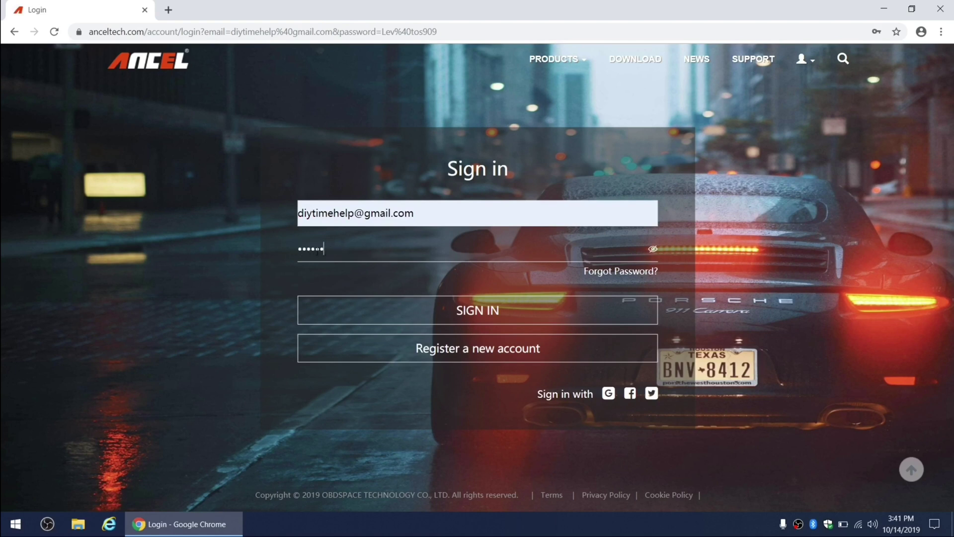
- Sign in, set location to United States, Florida, Tampa, enter first and family names, and save
{"action": "left_click", "coordinate": [446, 299]}
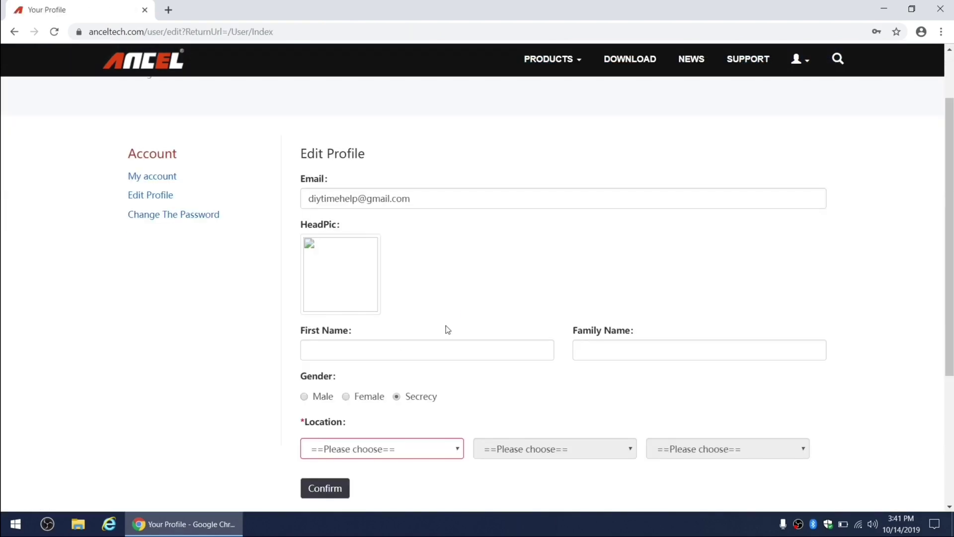
{"action": "left_click", "coordinate": [458, 451]}
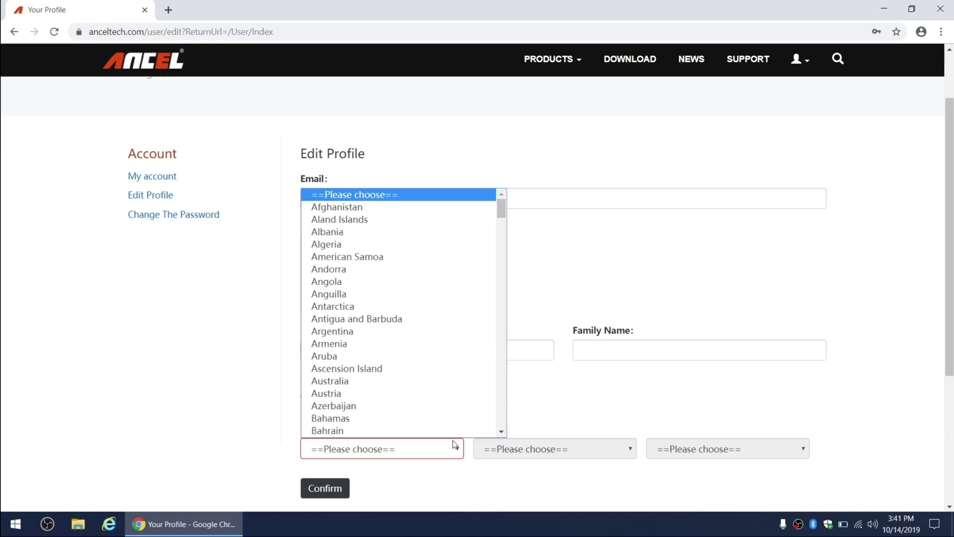
{"action": "scroll", "coordinate": [424, 351], "scroll_direction": "down", "scroll_amount": 20}
{"action": "scroll", "coordinate": [425, 351], "scroll_direction": "down", "scroll_amount": 13}
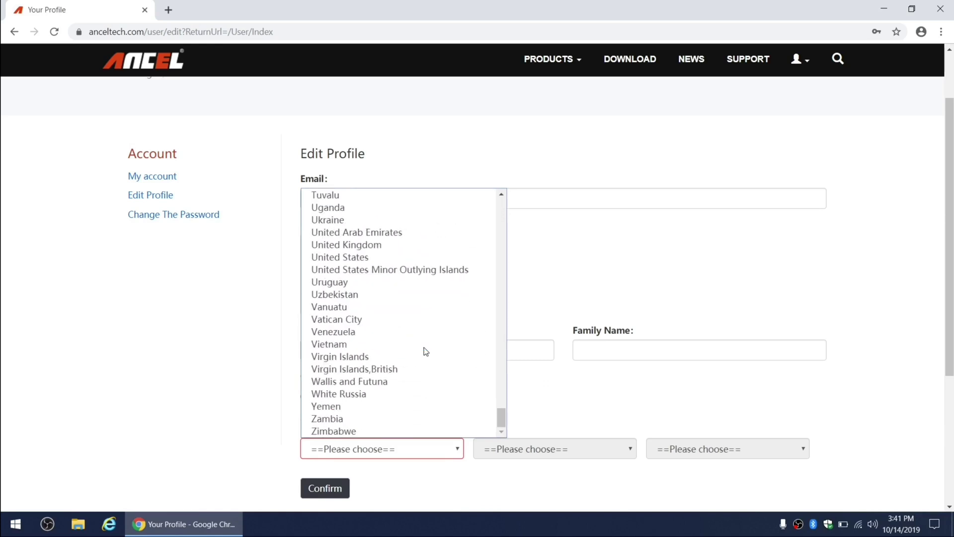
{"action": "left_click", "coordinate": [358, 258]}
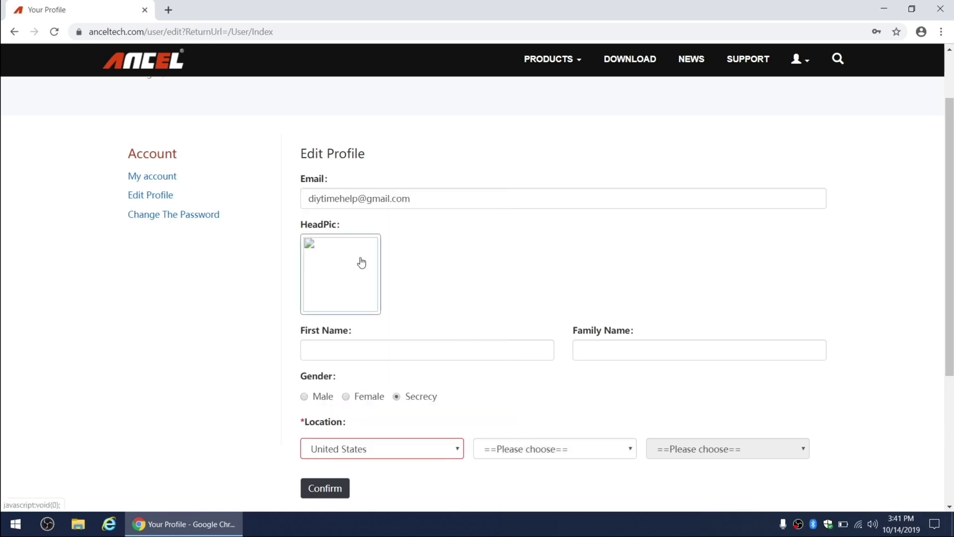
{"action": "left_click", "coordinate": [608, 449]}
{"action": "left_click", "coordinate": [526, 319]}
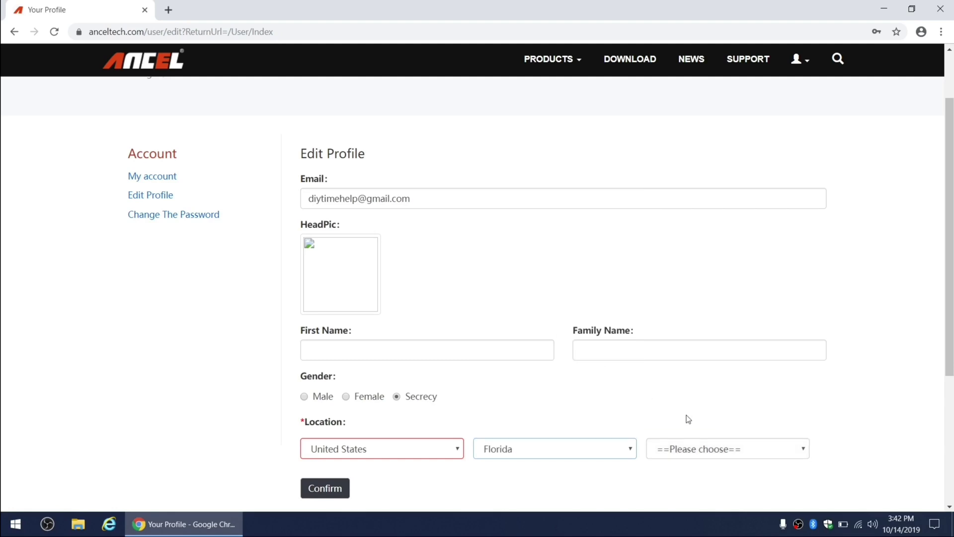
{"action": "left_click", "coordinate": [718, 454]}
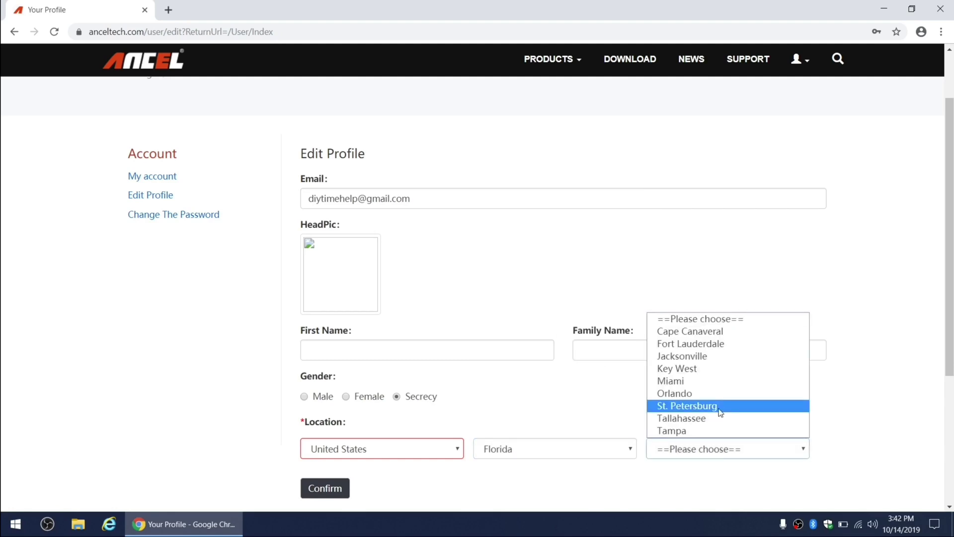
{"action": "left_click", "coordinate": [680, 431]}
{"action": "left_click", "coordinate": [319, 342]}
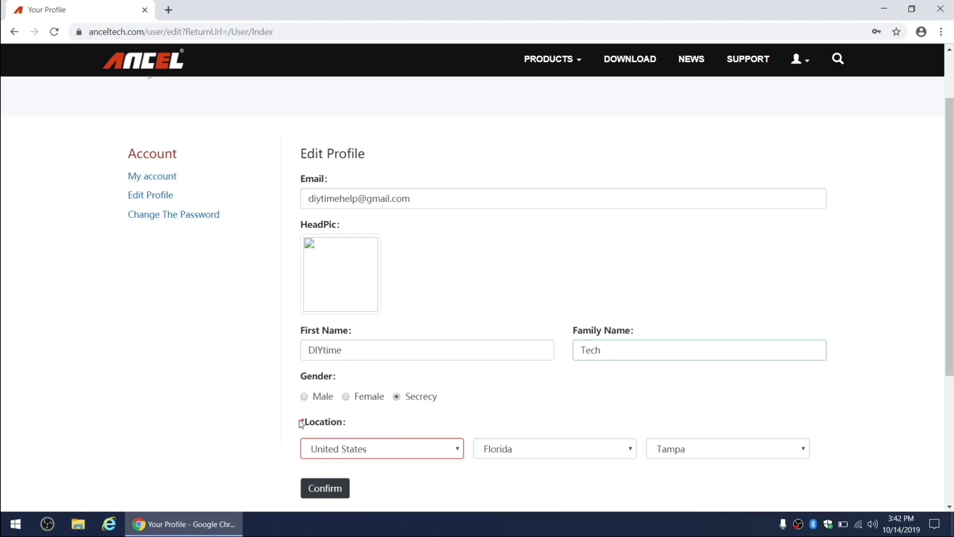
{"action": "left_click", "coordinate": [325, 489]}
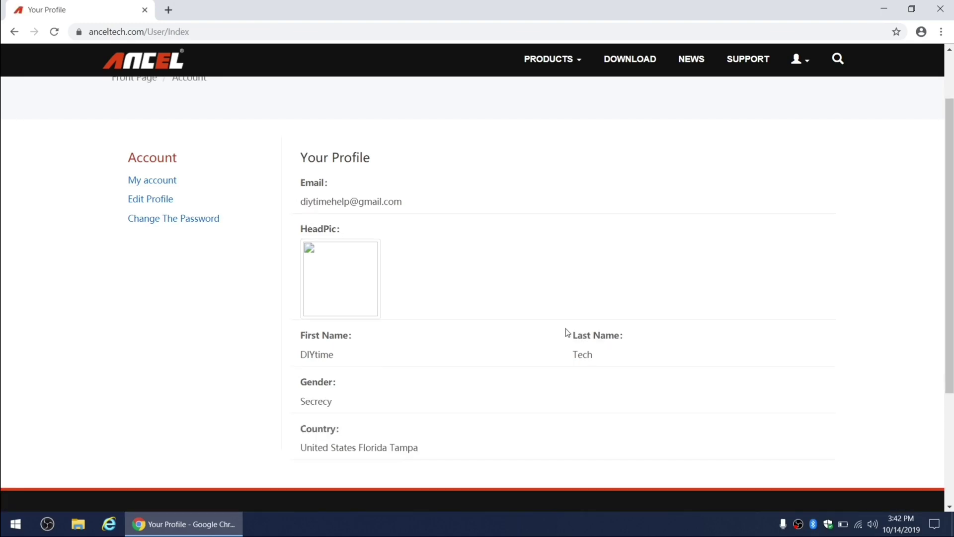
- In the Download Center, select the FX3000 professional scan tool model and ANCEL FX3000 product
{"action": "left_click", "coordinate": [625, 62]}
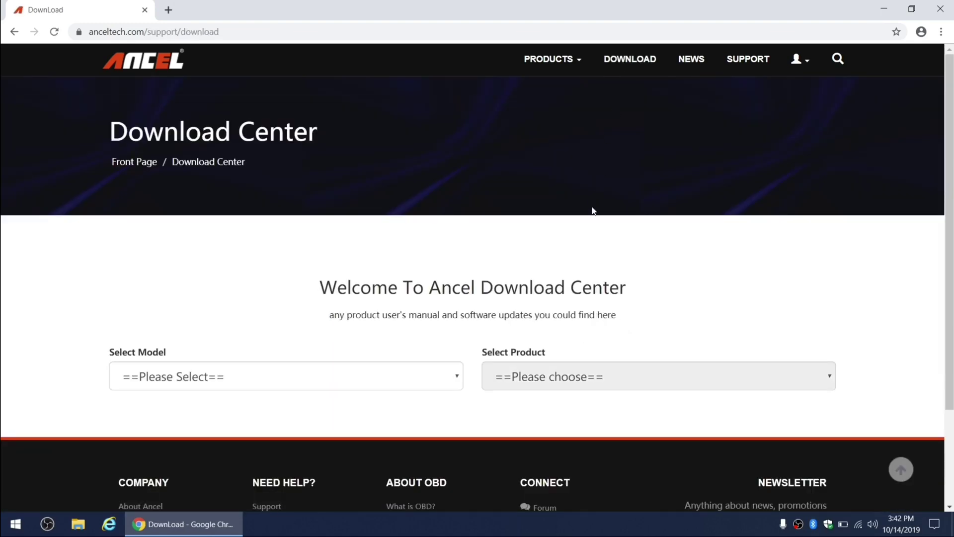
{"action": "left_click", "coordinate": [461, 382]}
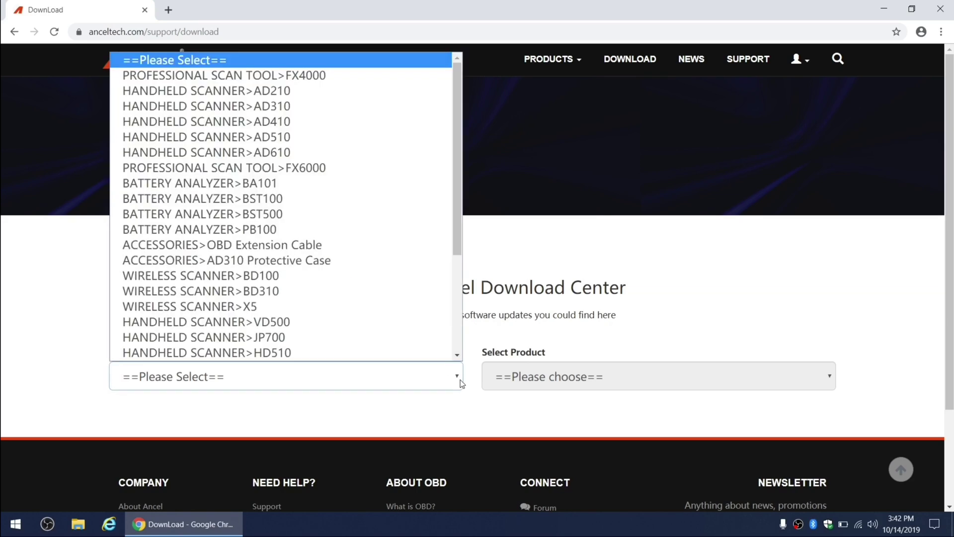
{"action": "scroll", "coordinate": [396, 275], "scroll_direction": "down", "scroll_amount": 4}
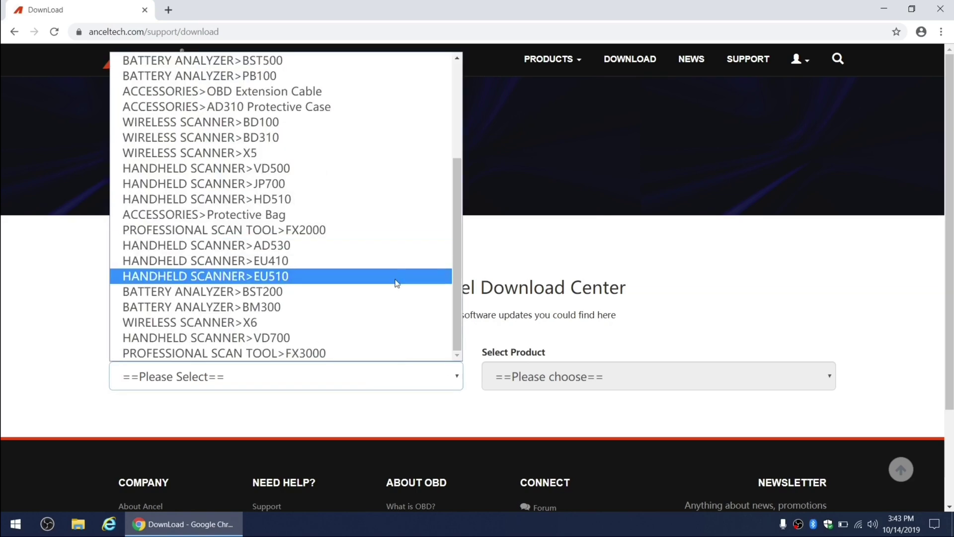
{"action": "left_click", "coordinate": [297, 353]}
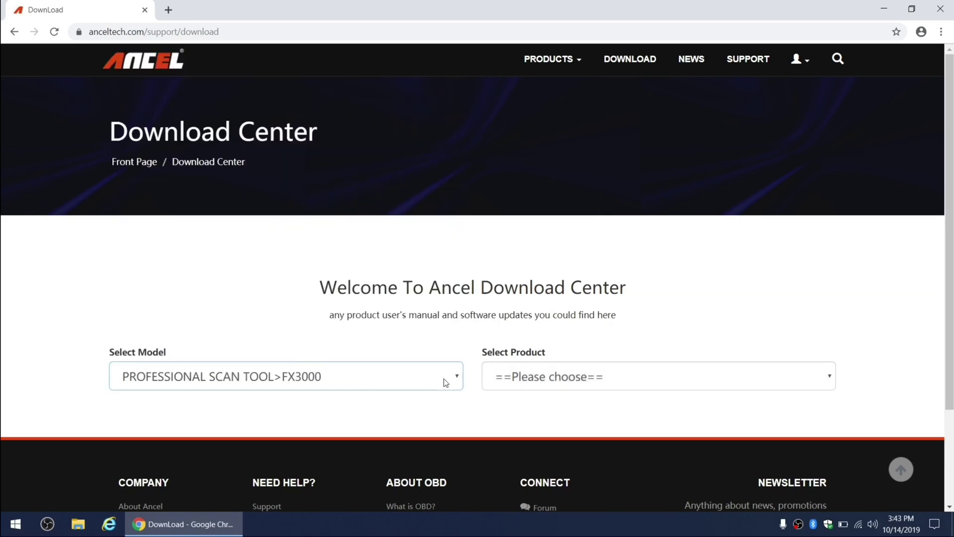
{"action": "left_click", "coordinate": [519, 382]}
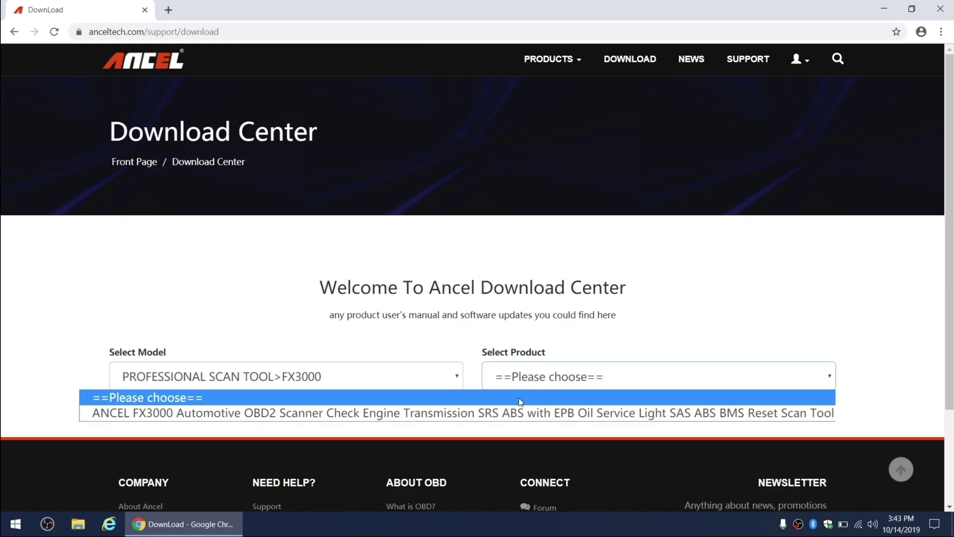
{"action": "left_click", "coordinate": [513, 415]}
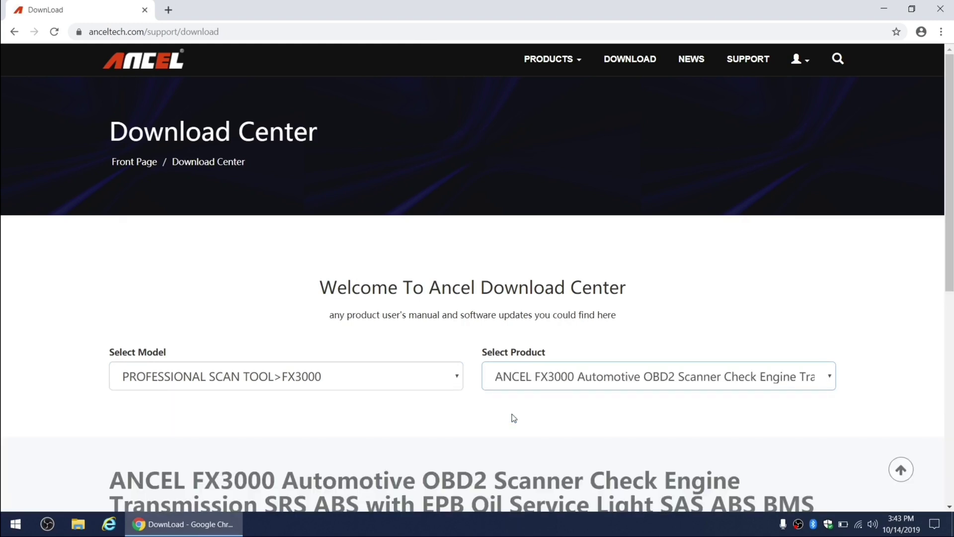
{"action": "scroll", "coordinate": [626, 368], "scroll_direction": "down", "scroll_amount": 5}
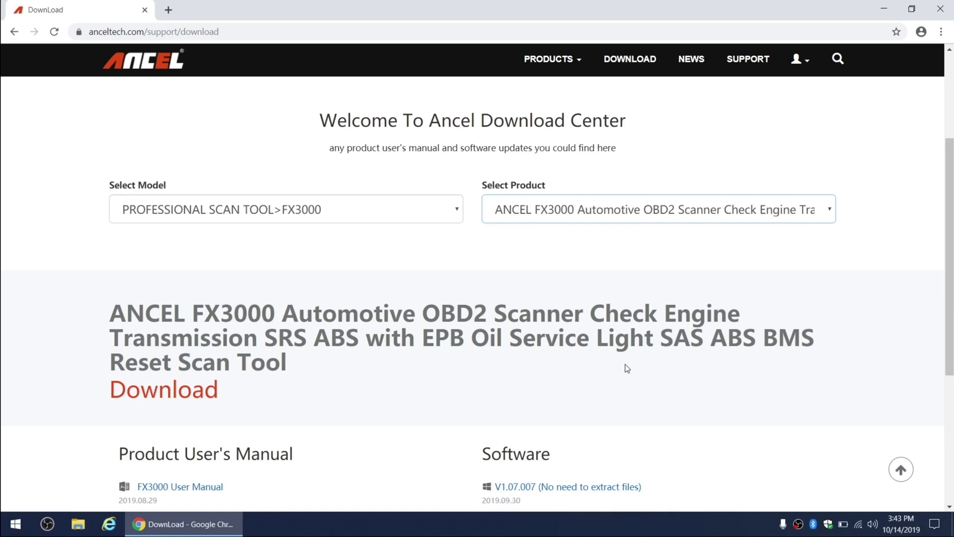
{"action": "scroll", "coordinate": [627, 368], "scroll_direction": "down", "scroll_amount": 1}
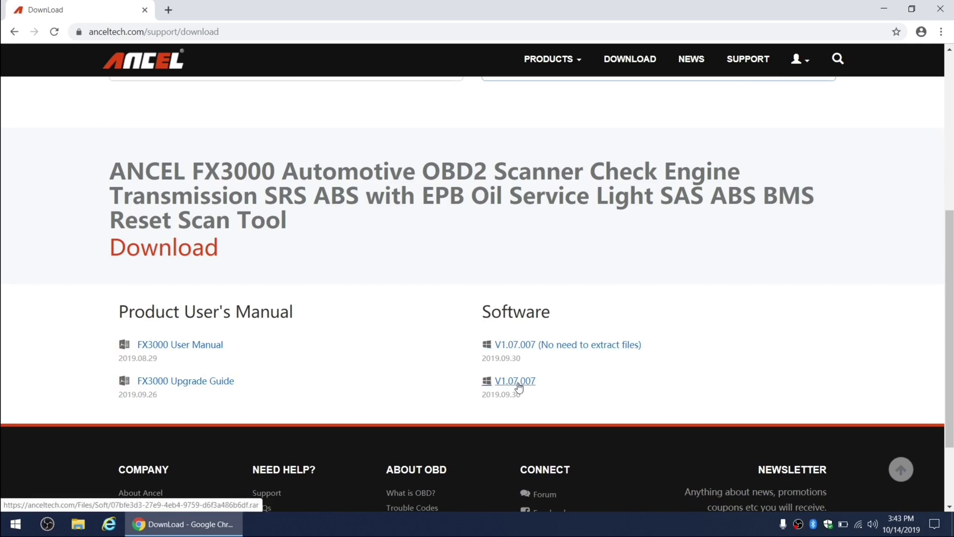
- Direct-download Product Updata Tool Setup.exe from the V1.07.007 Dropbox folder, returning to the file list
{"action": "left_click", "coordinate": [515, 350]}
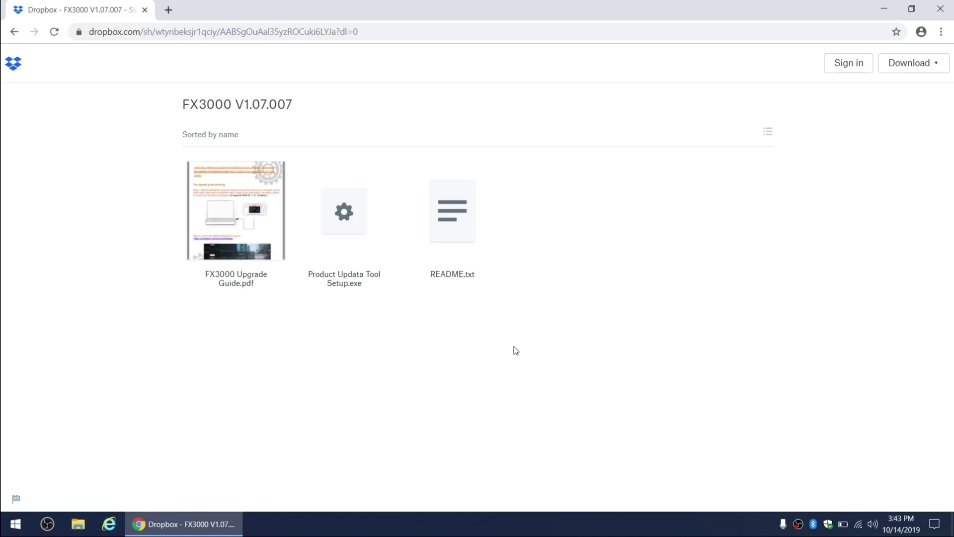
{"action": "left_click", "coordinate": [348, 217]}
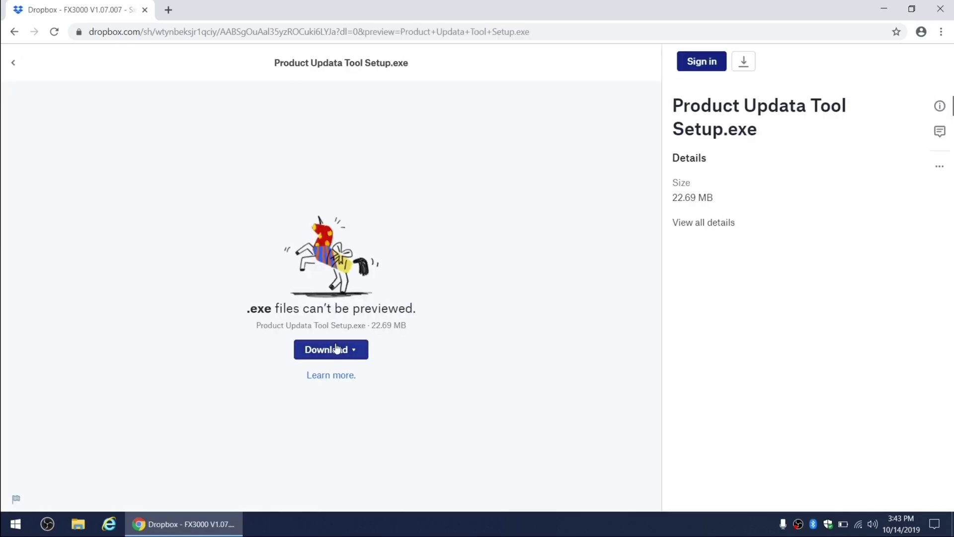
{"action": "left_click", "coordinate": [336, 347]}
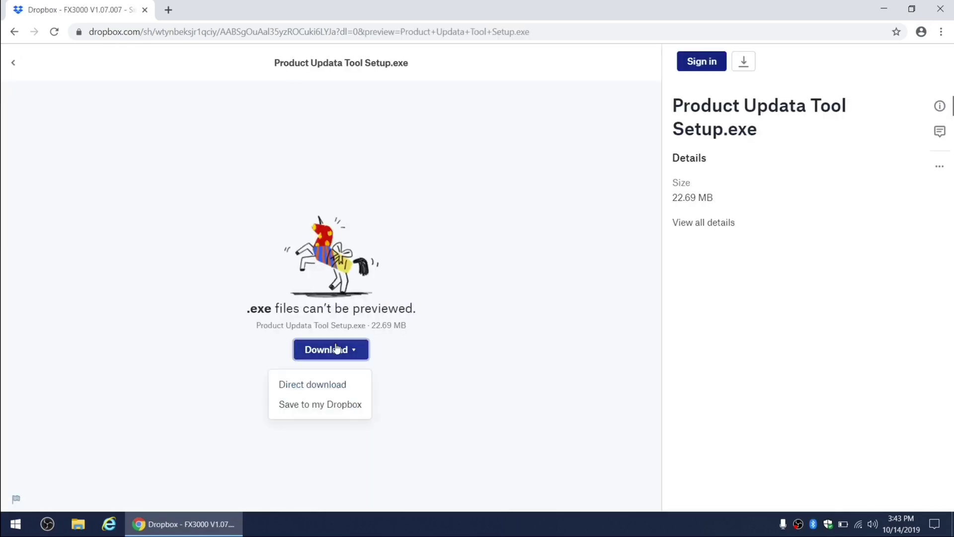
{"action": "left_click", "coordinate": [321, 388]}
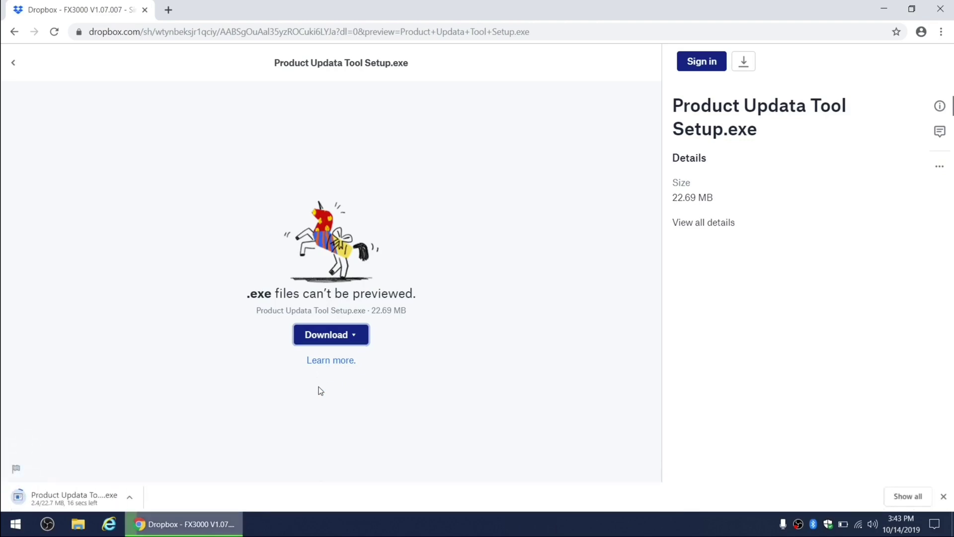
{"action": "left_click", "coordinate": [14, 31]}
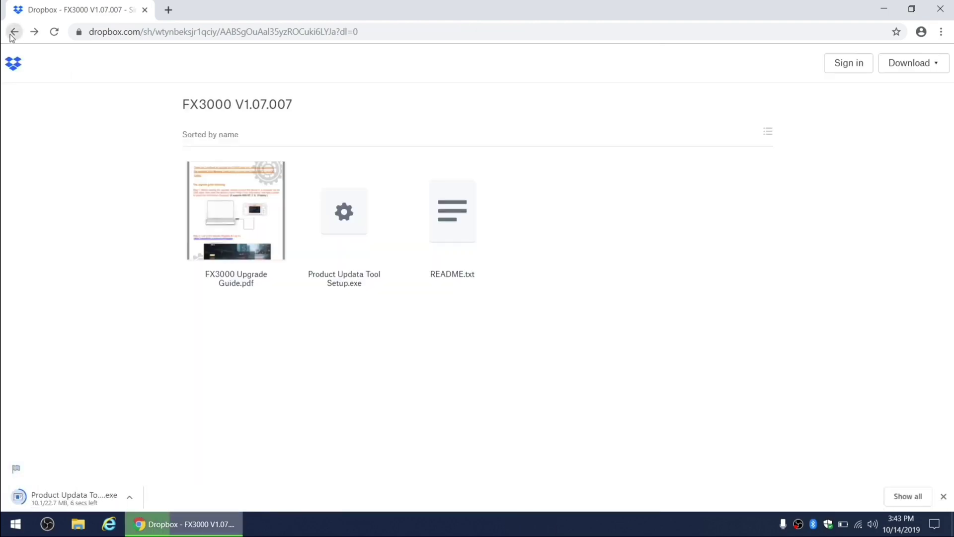
- Preview README.txt in the FX3000 V1.07.007 folder to read its update notes
{"action": "left_click", "coordinate": [442, 230]}
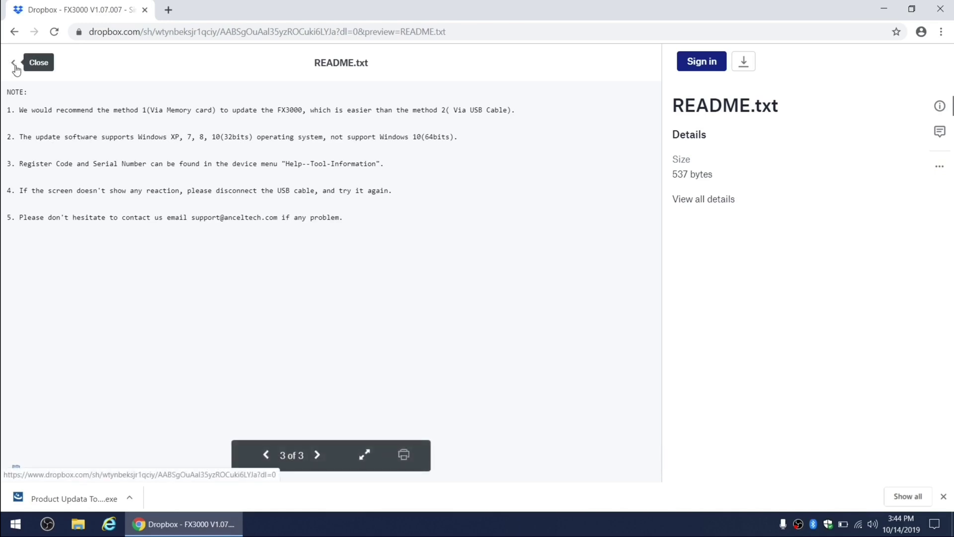
- Back in the folder listing, open FX3000 Upgrade Guide.pdf and scroll through to Step 10
{"action": "left_click", "coordinate": [264, 454]}
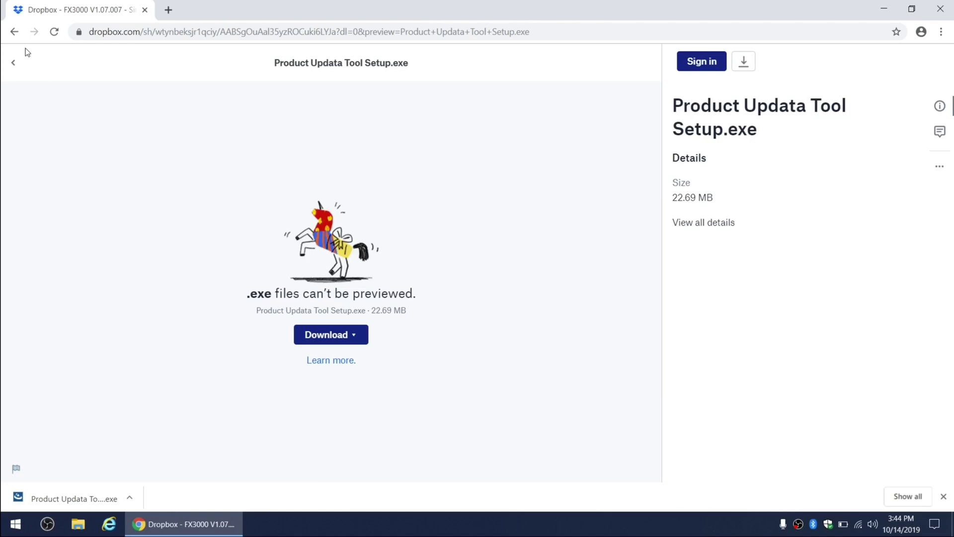
{"action": "left_click", "coordinate": [14, 32]}
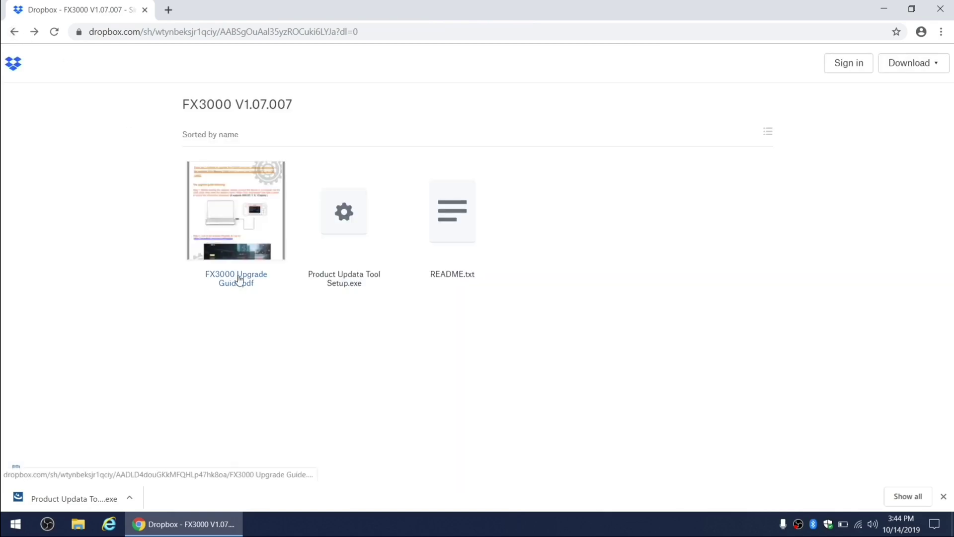
{"action": "left_click", "coordinate": [218, 215]}
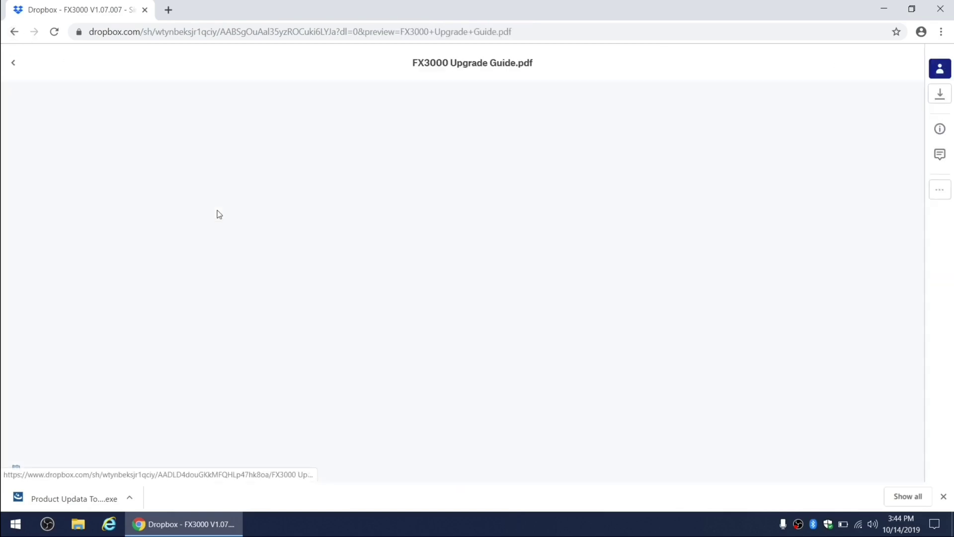
{"action": "scroll", "coordinate": [453, 330], "scroll_direction": "down", "scroll_amount": 1}
{"action": "scroll", "coordinate": [454, 330], "scroll_direction": "down", "scroll_amount": 6}
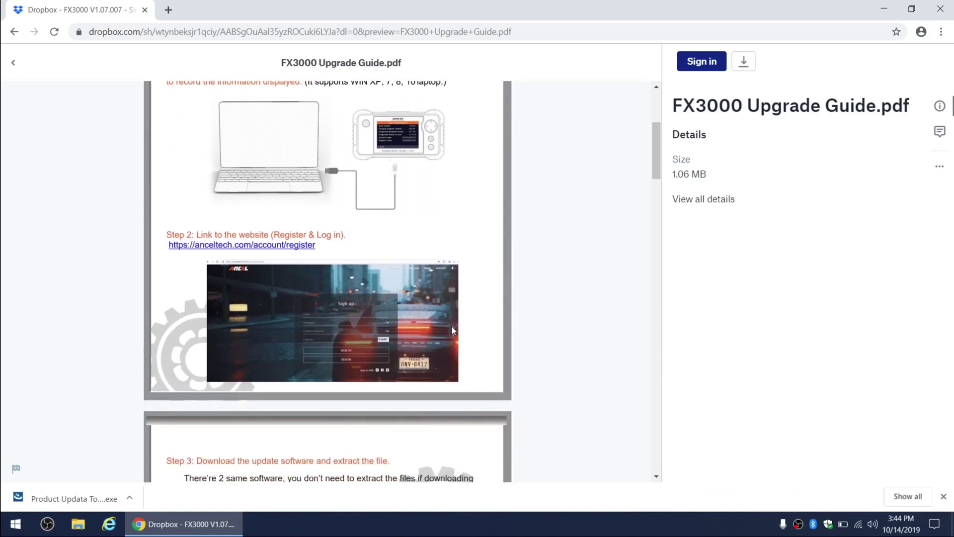
{"action": "scroll", "coordinate": [454, 330], "scroll_direction": "down", "scroll_amount": 2}
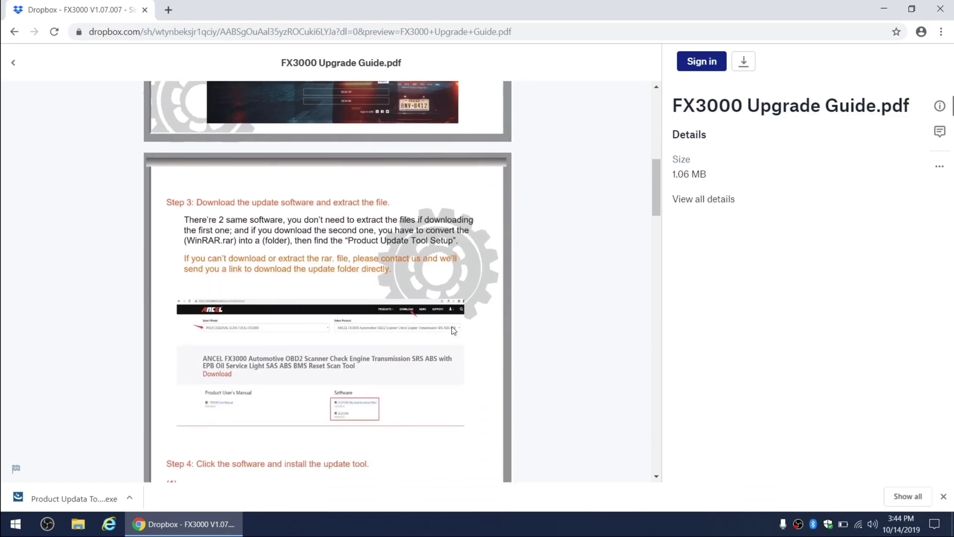
{"action": "scroll", "coordinate": [454, 331], "scroll_direction": "down", "scroll_amount": 8}
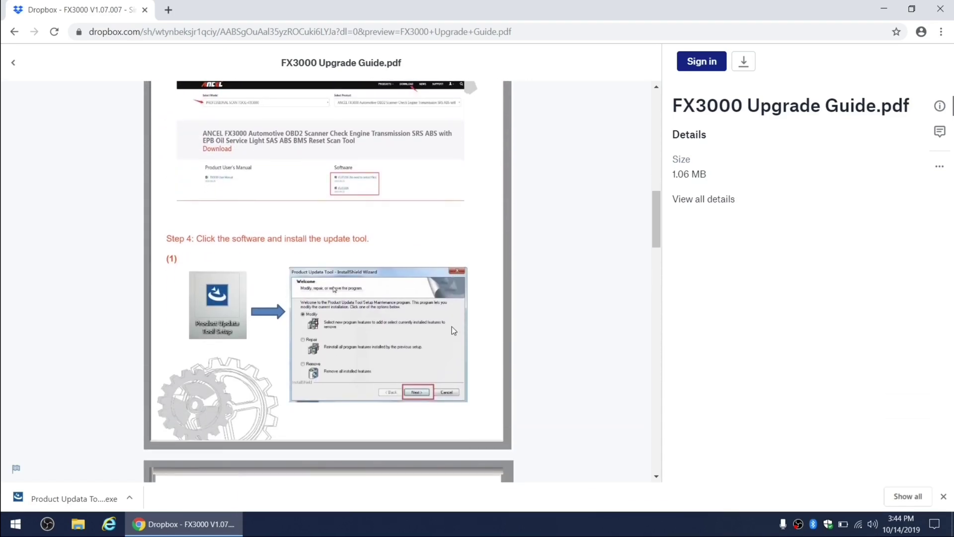
{"action": "scroll", "coordinate": [453, 331], "scroll_direction": "down", "scroll_amount": 8}
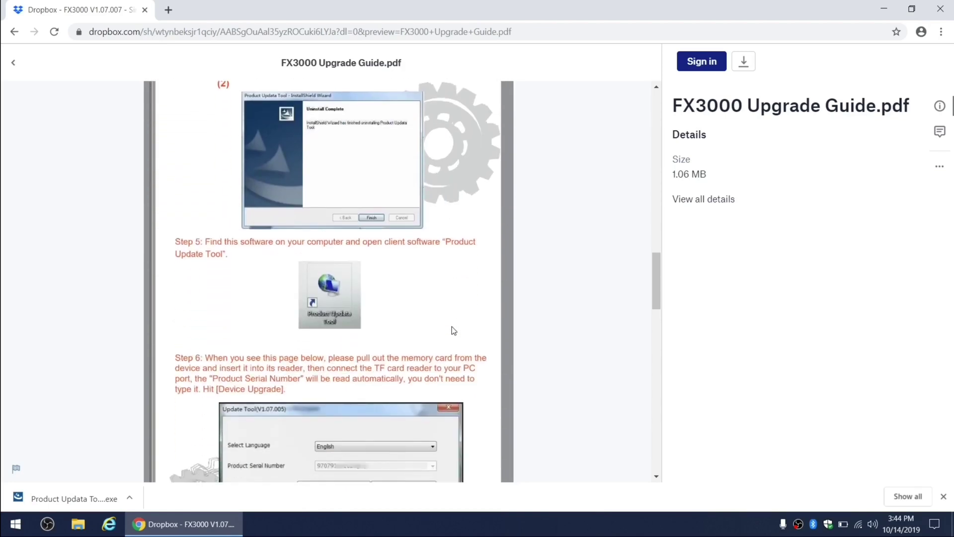
{"action": "scroll", "coordinate": [453, 330], "scroll_direction": "down", "scroll_amount": 8}
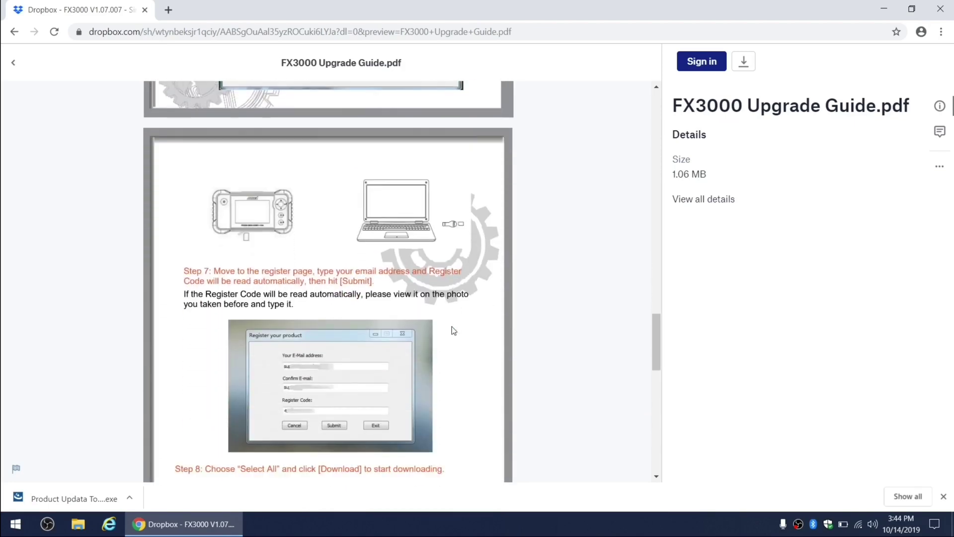
{"action": "scroll", "coordinate": [453, 330], "scroll_direction": "down", "scroll_amount": 8}
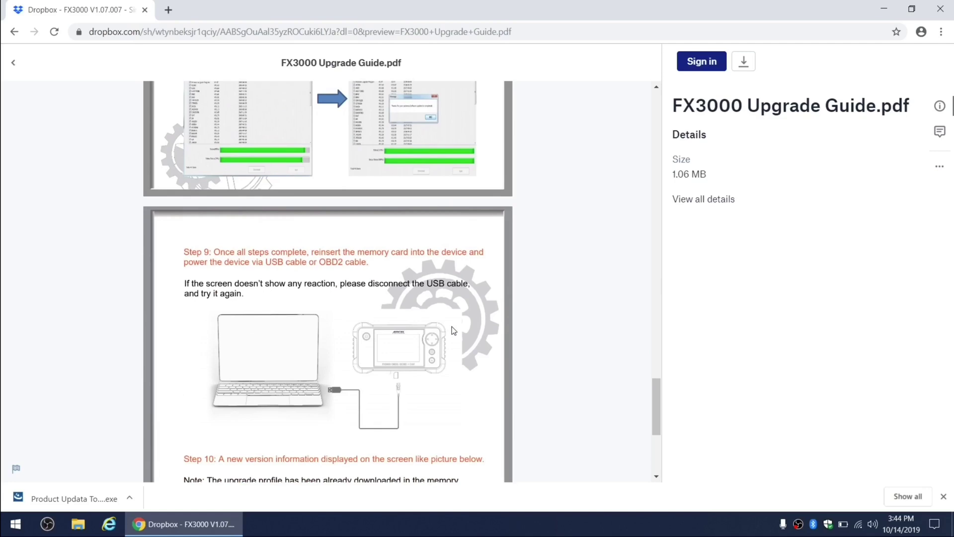
{"action": "scroll", "coordinate": [453, 331], "scroll_direction": "down", "scroll_amount": 3}
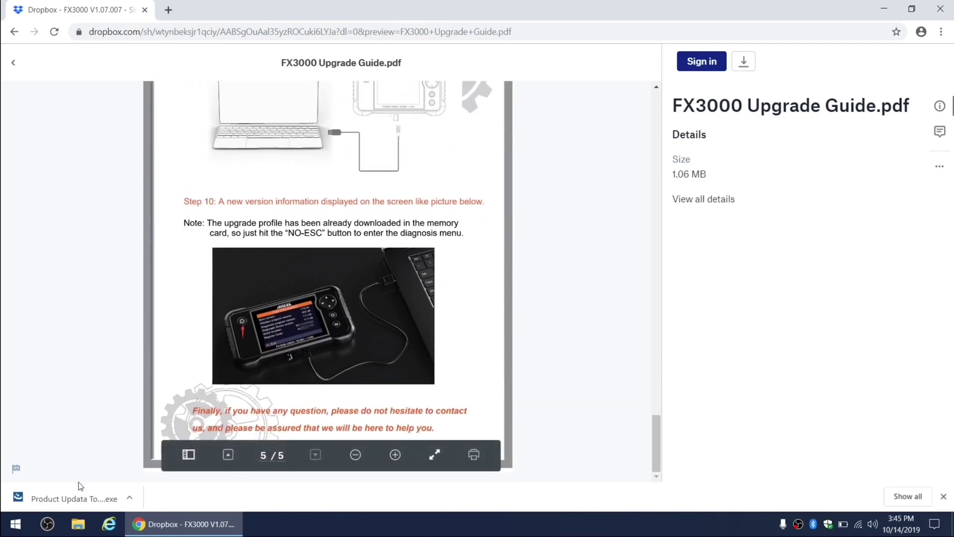
- Launch the downloaded setup, letting it run past the SmartScreen warning
{"action": "left_click", "coordinate": [77, 508]}
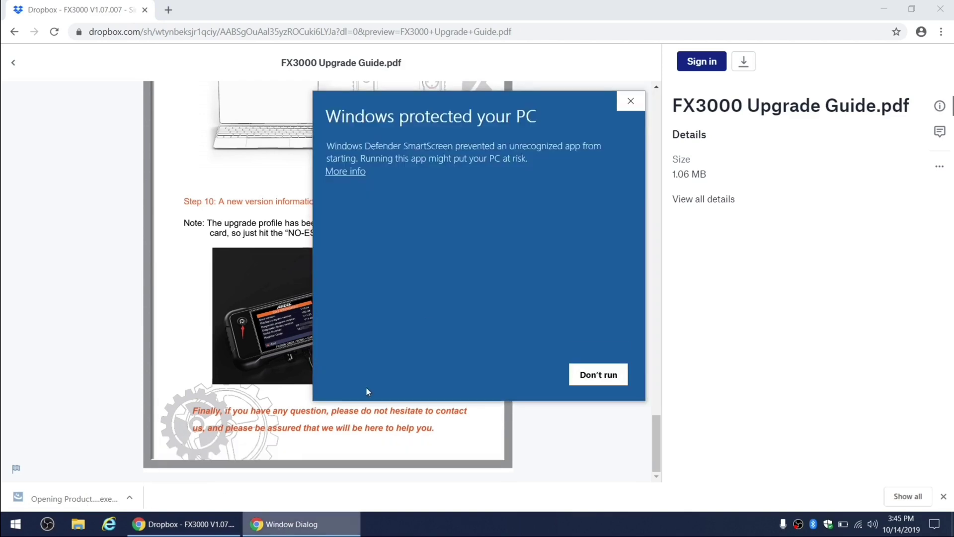
{"action": "left_click", "coordinate": [346, 171]}
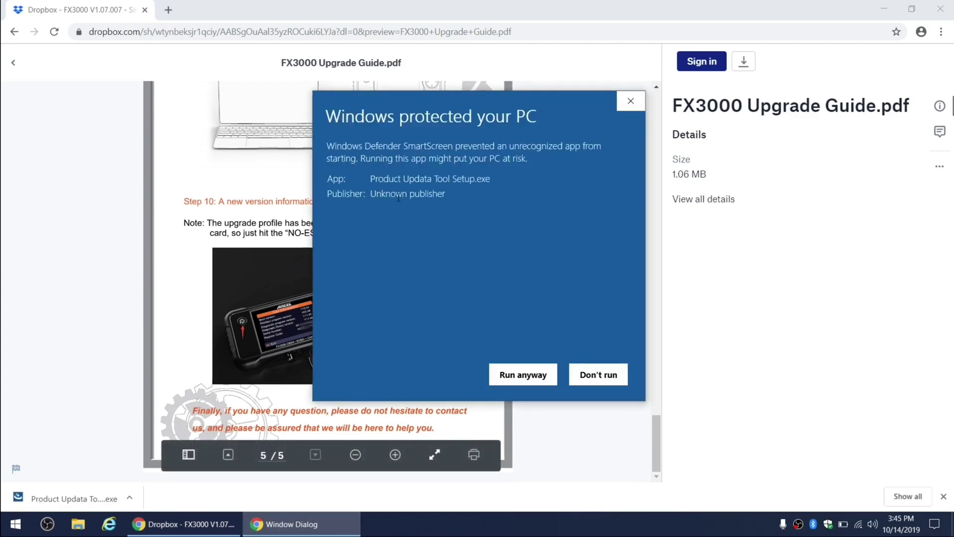
{"action": "left_click", "coordinate": [517, 380]}
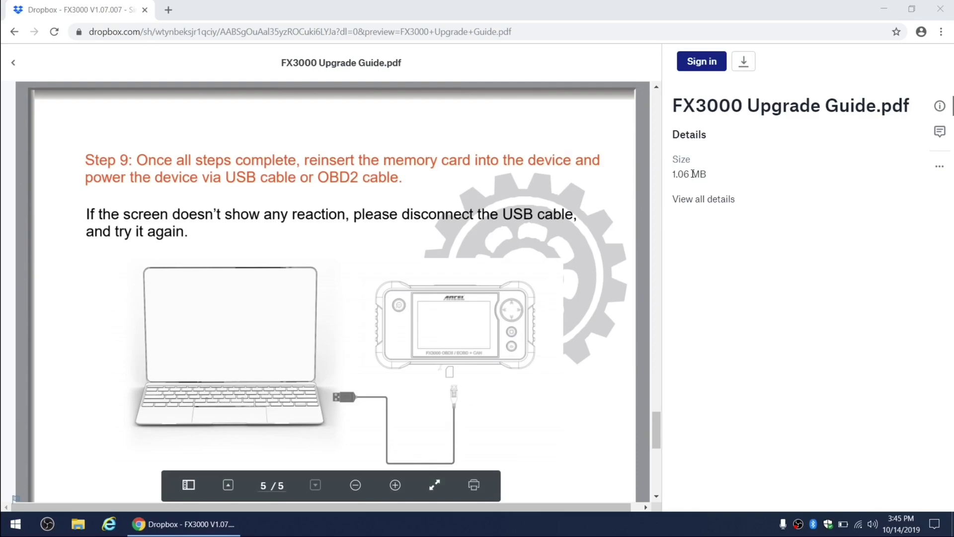
{"action": "left_click", "coordinate": [875, 7]}
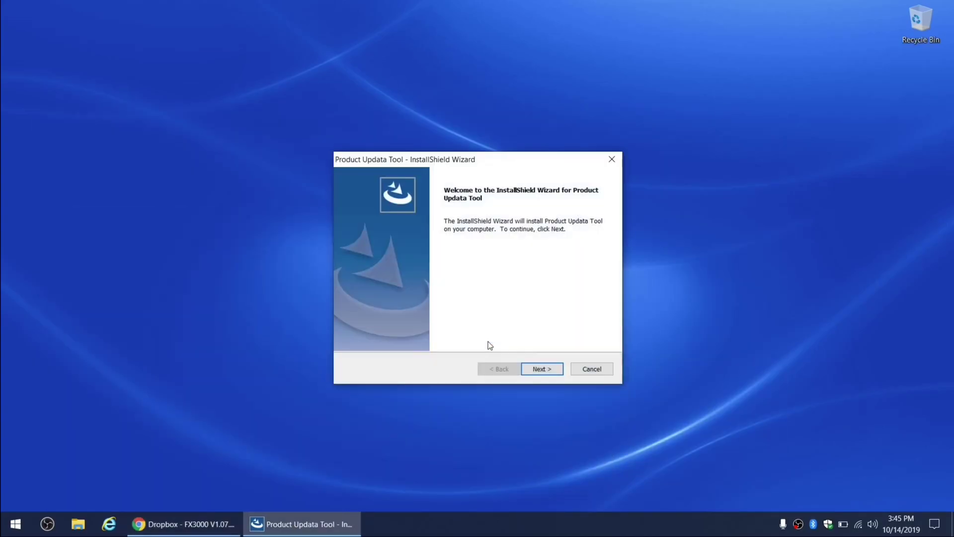
- Complete the InstallShield Wizard with the default install location for Product Updata Tool
{"action": "left_click", "coordinate": [556, 372]}
{"action": "left_click", "coordinate": [557, 373]}
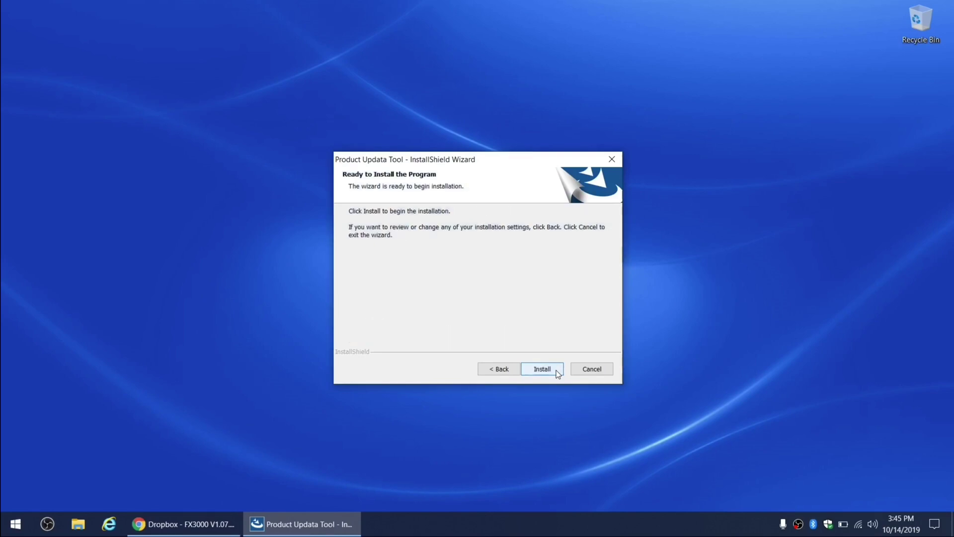
{"action": "left_click", "coordinate": [556, 372]}
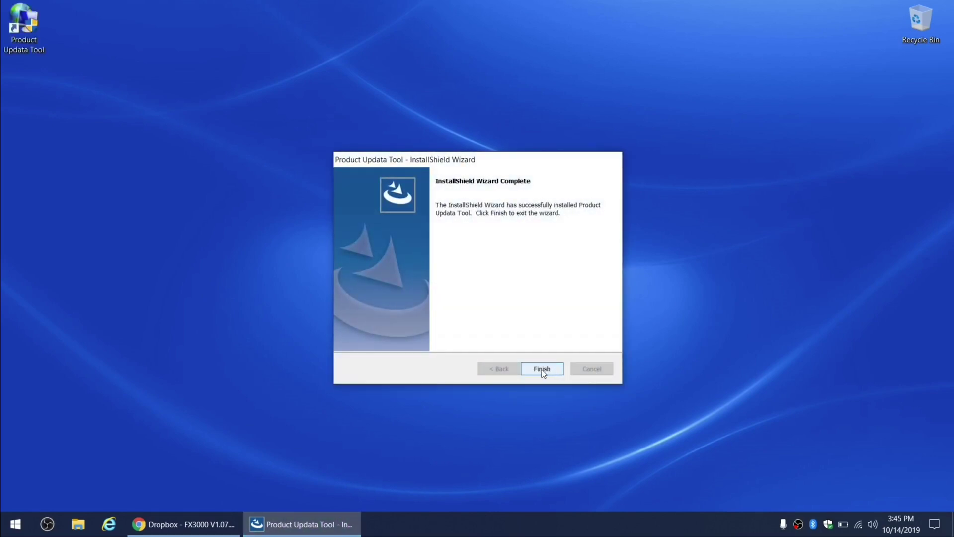
{"action": "left_click", "coordinate": [543, 372]}
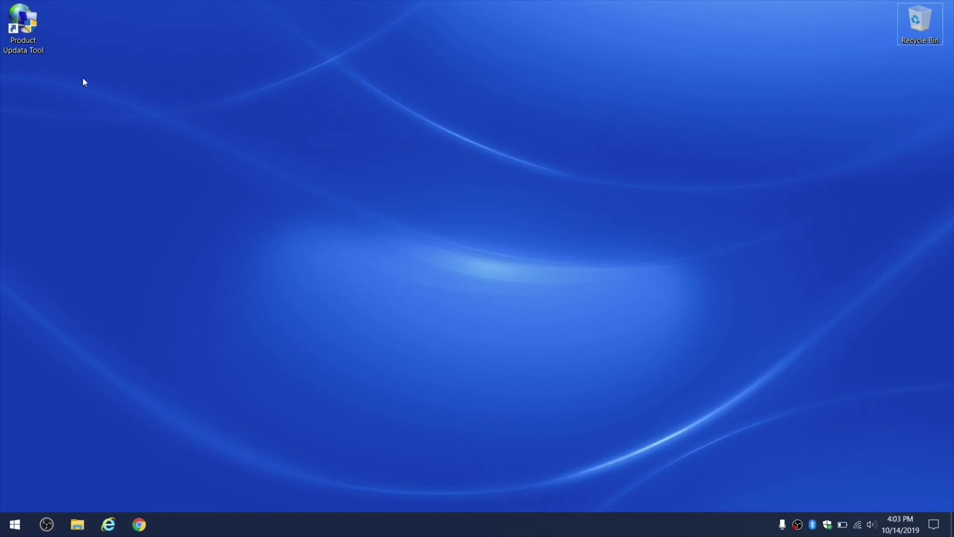
- Launch Product Updata Tool from its desktop shortcut and bring the Update Tool window forward
{"action": "double_click", "coordinate": [23, 25]}
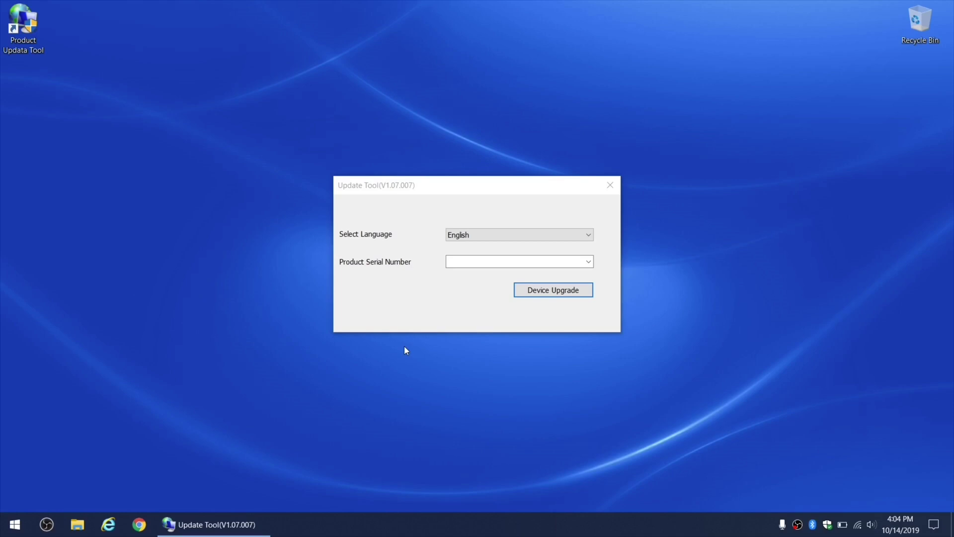
{"action": "left_click", "coordinate": [460, 262]}
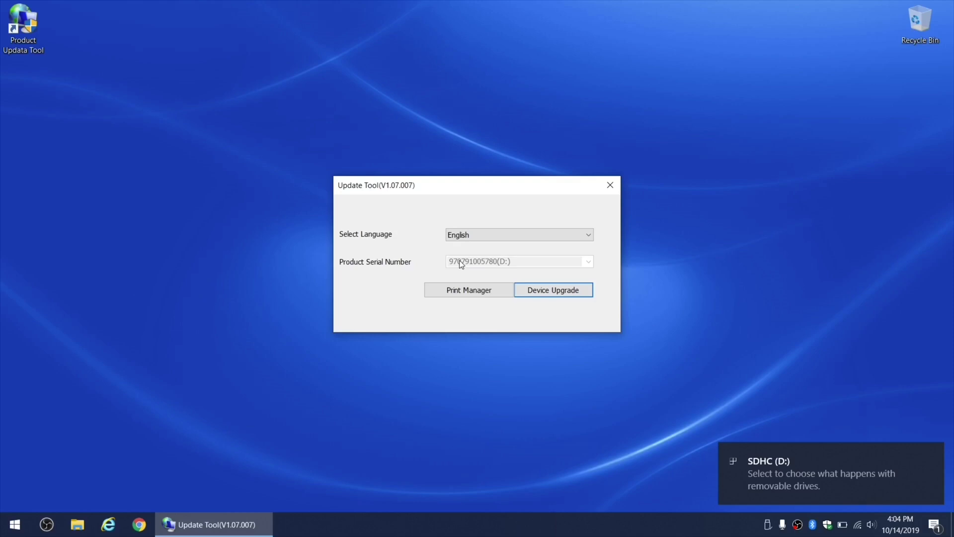
- Register the scanner by entering the owner's e-mail in both E-Mail fields and submitting
{"action": "left_click", "coordinate": [566, 291]}
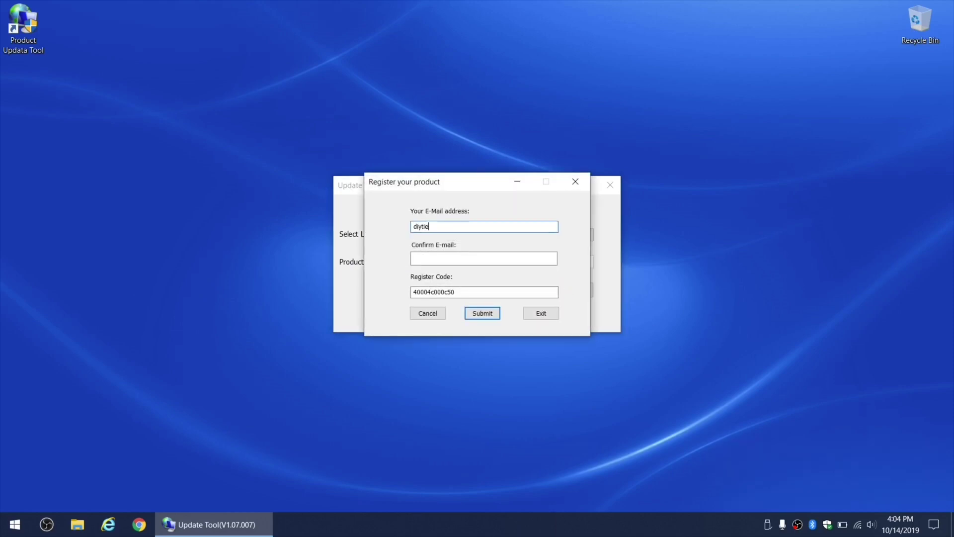
{"action": "key", "text": "Tab"}
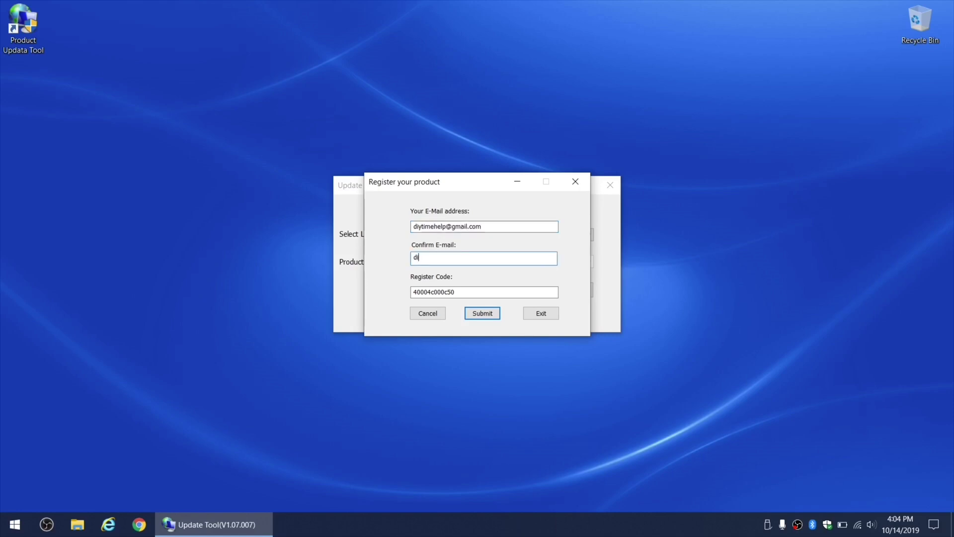
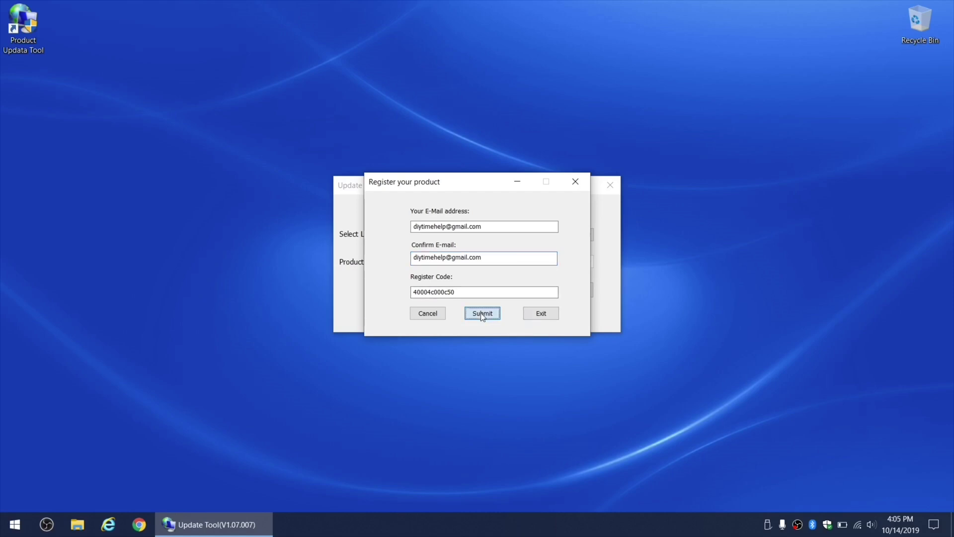
{"action": "left_click", "coordinate": [481, 313]}
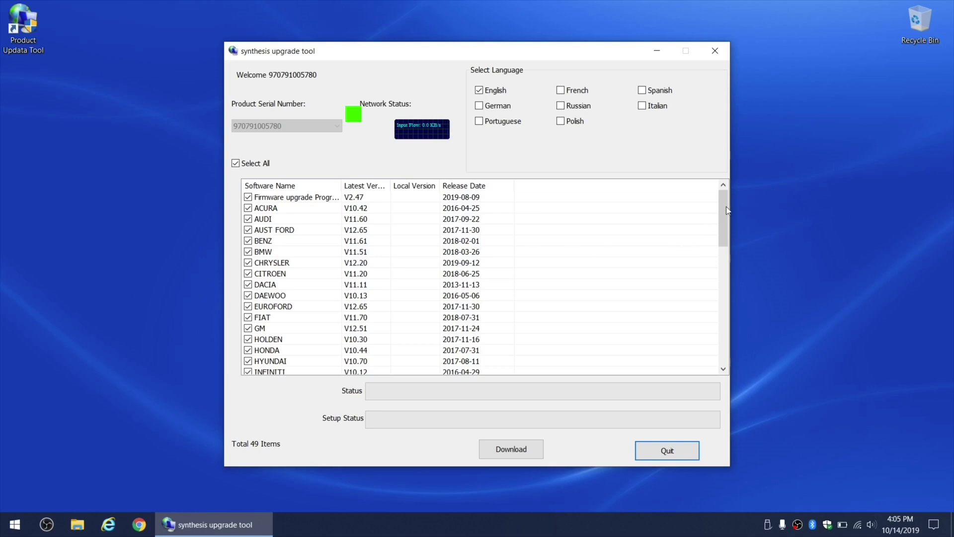
- Download all 49 selected software items to 100% and dismiss the completion message
{"action": "left_click_drag", "start_coordinate": [723, 203], "coordinate": [716, 347]}
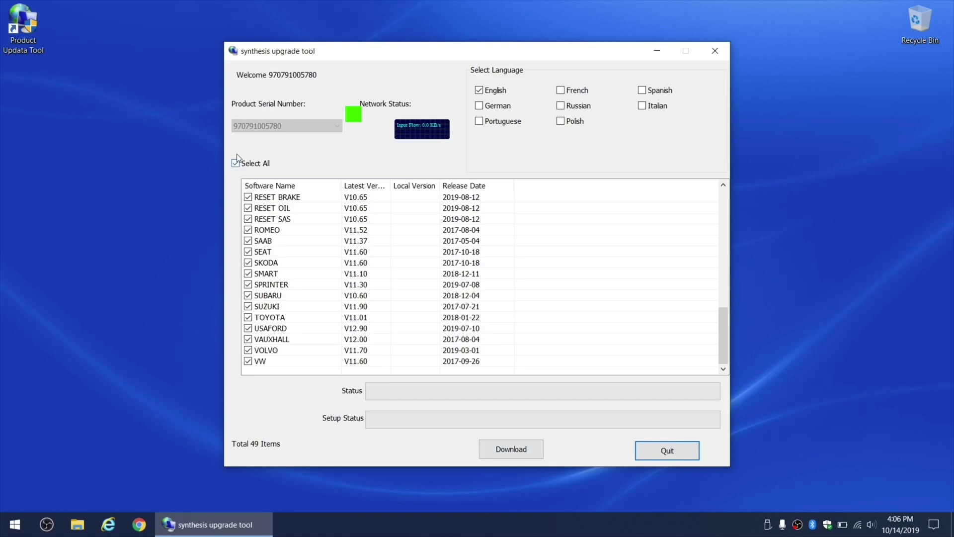
{"action": "left_click", "coordinate": [508, 450]}
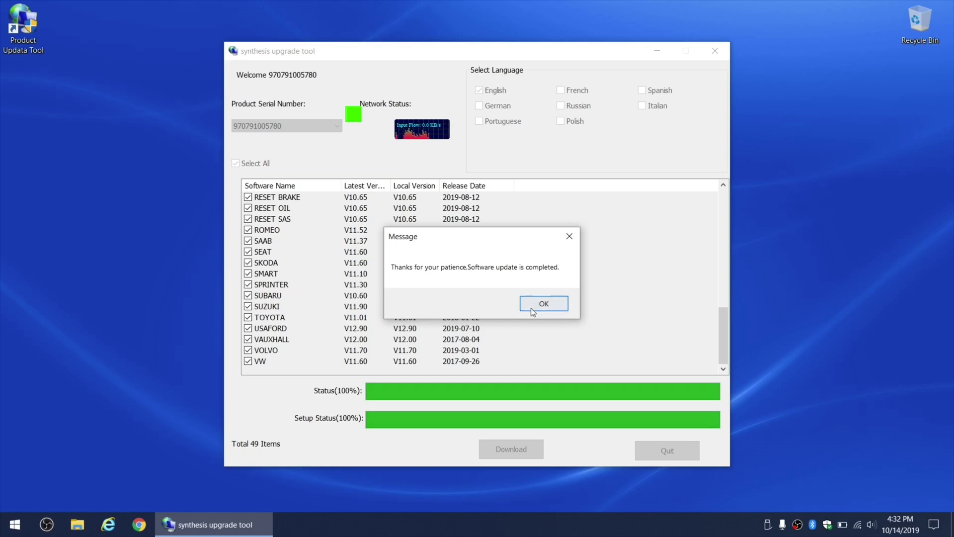
{"action": "left_click", "coordinate": [543, 304]}
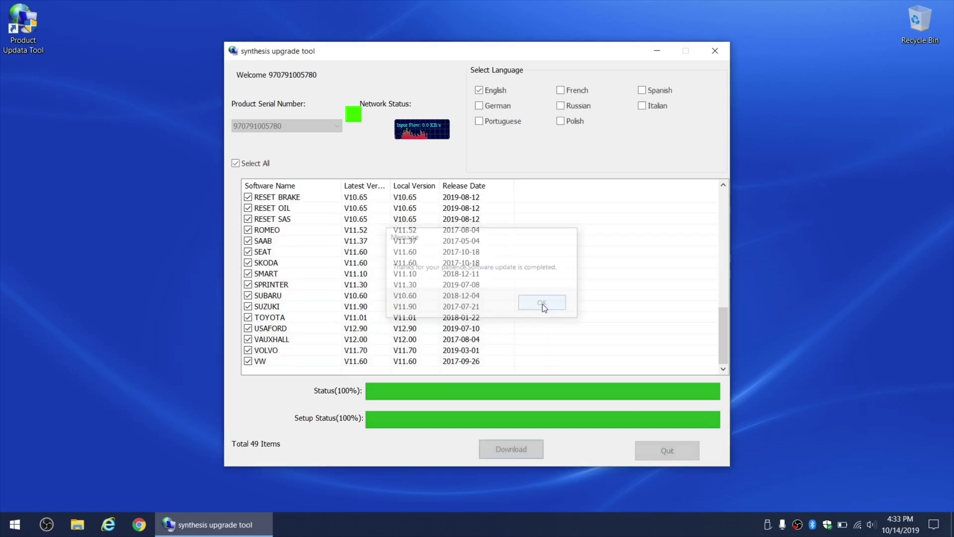
- Quit the synthesis upgrade tool window
{"action": "left_click", "coordinate": [649, 444]}
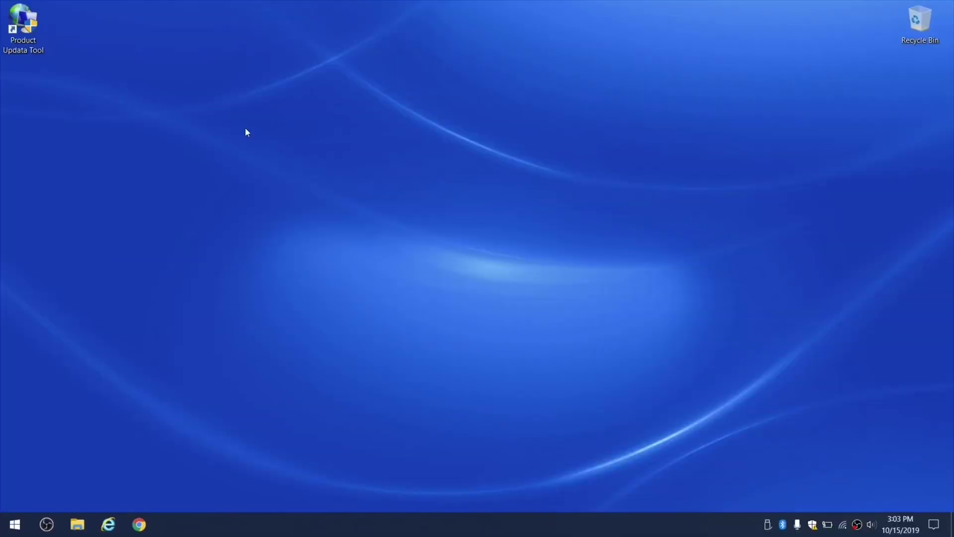
- Relaunch the tool, mark LEXUS with TOYOTA, and download those updates to completion
{"action": "double_click", "coordinate": [23, 23]}
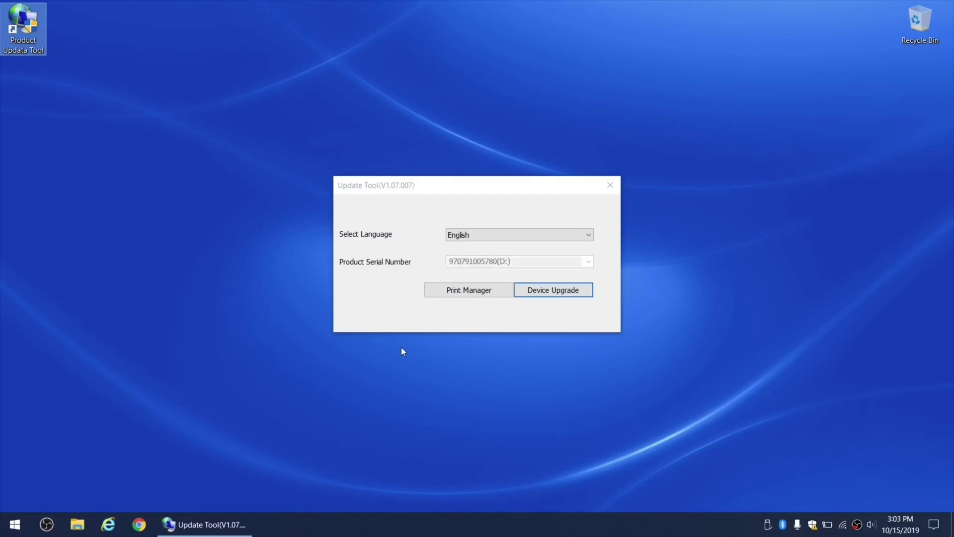
{"action": "left_click", "coordinate": [559, 290]}
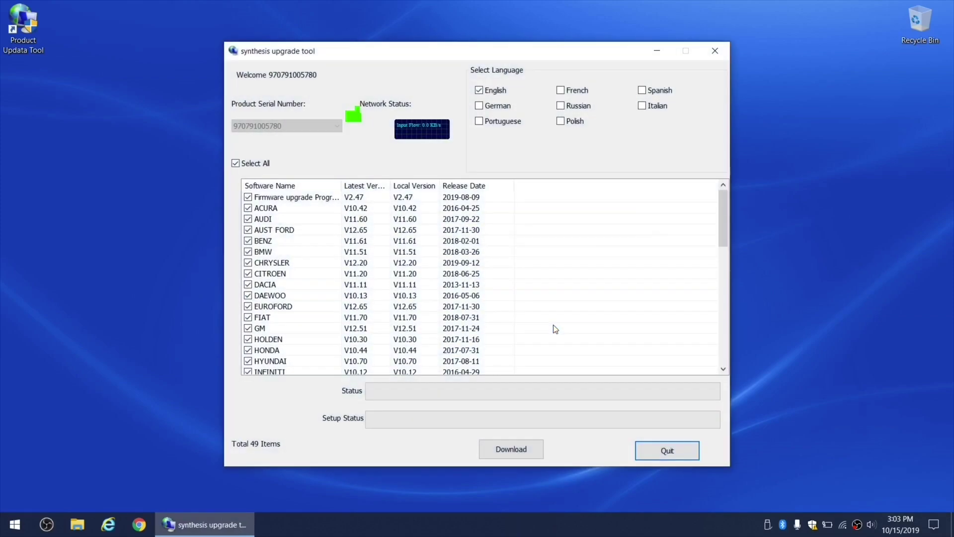
{"action": "left_click_drag", "start_coordinate": [723, 234], "coordinate": [729, 351]}
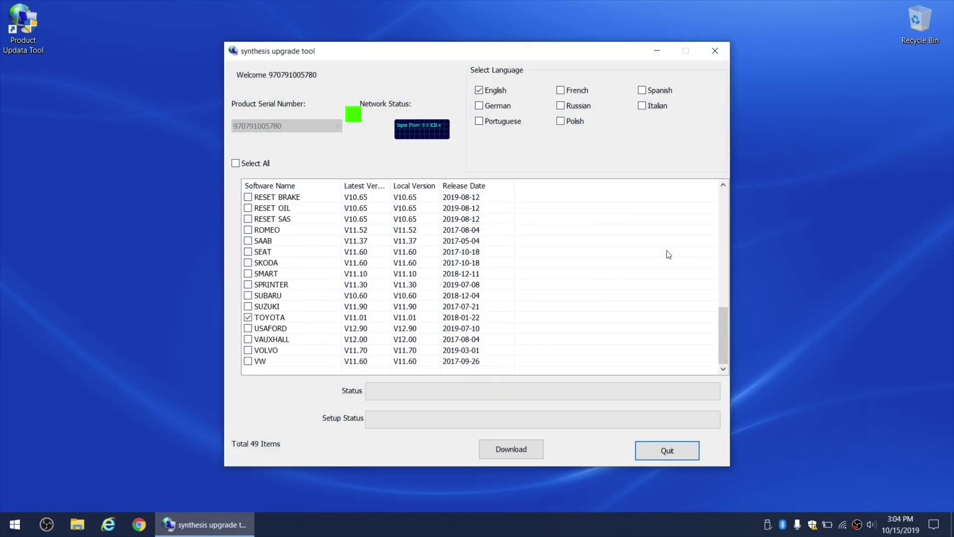
{"action": "left_click_drag", "start_coordinate": [723, 318], "coordinate": [719, 273]}
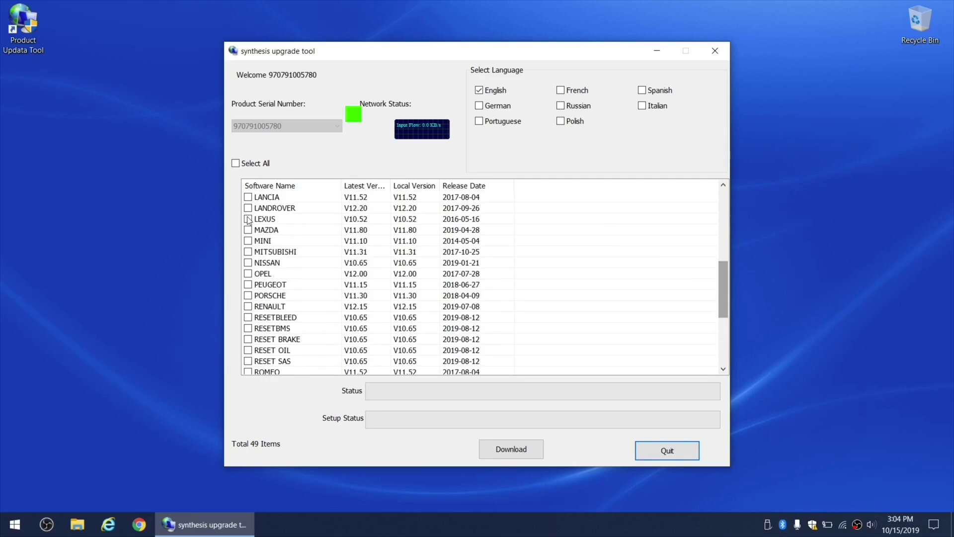
{"action": "left_click", "coordinate": [248, 219]}
{"action": "left_click_drag", "start_coordinate": [723, 286], "coordinate": [722, 337]}
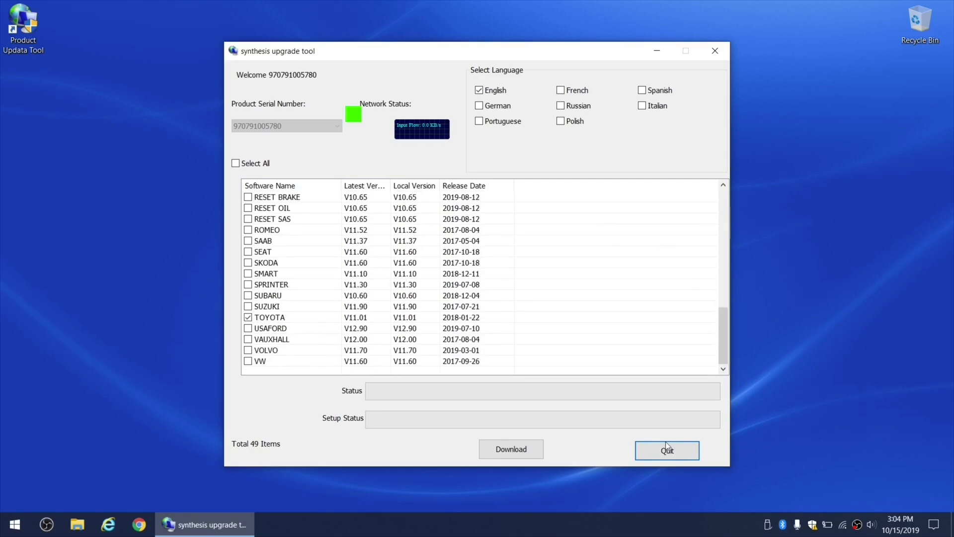
{"action": "left_click", "coordinate": [526, 447]}
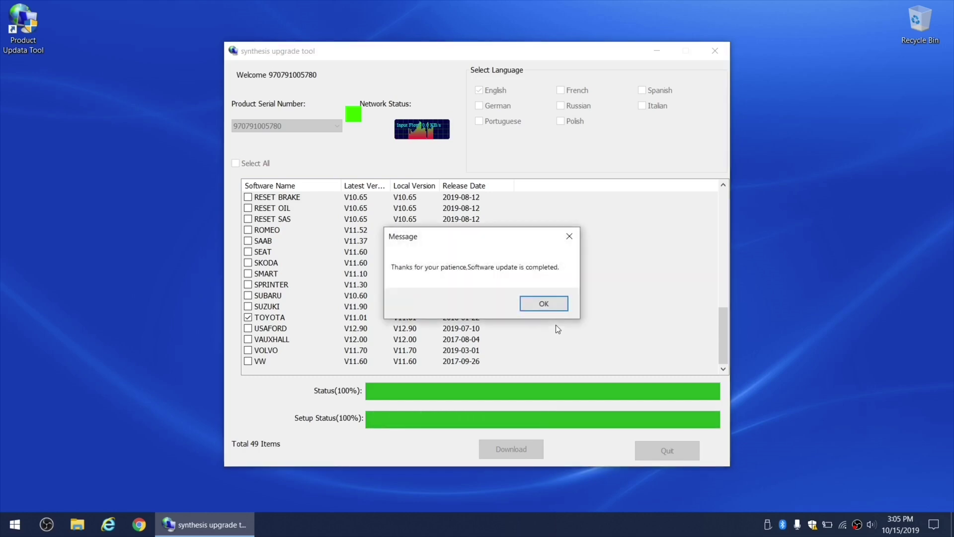
{"action": "left_click", "coordinate": [546, 306]}
- Quit the synthesis upgrade tool after the finished TOYOTA update
{"action": "left_click", "coordinate": [645, 450]}
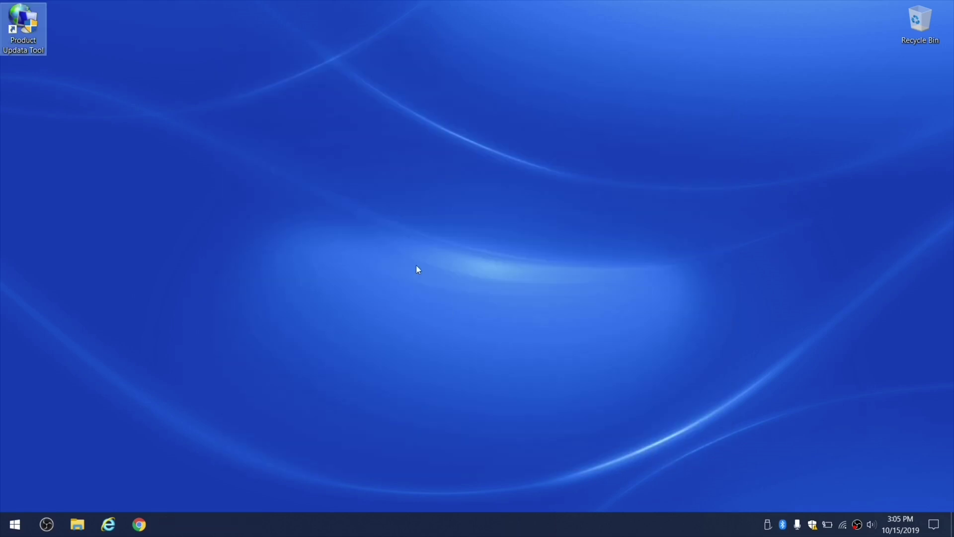